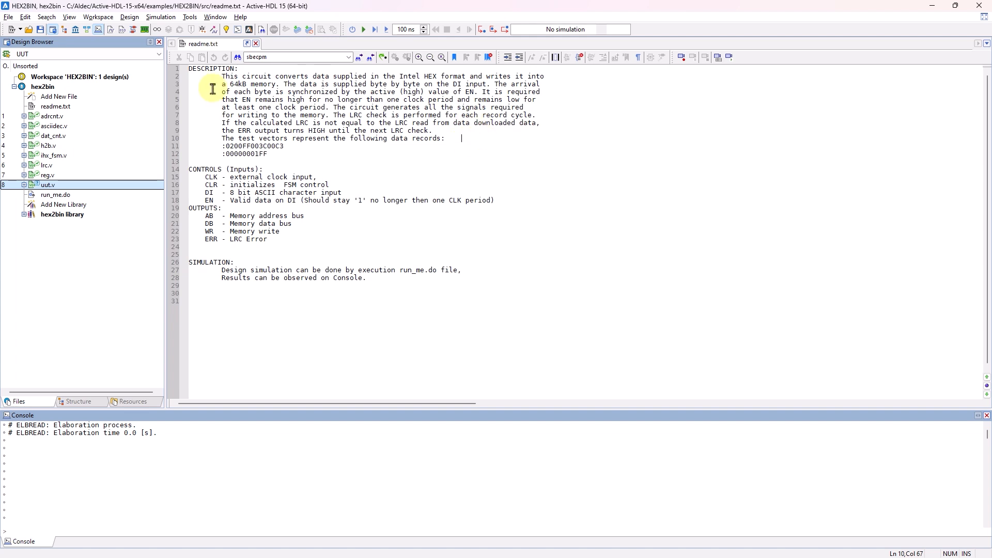
Step: Look up the hex2bin sample among the Verilog Designs in the example list, and close the list without opening it
click(78, 79)
click(56, 87)
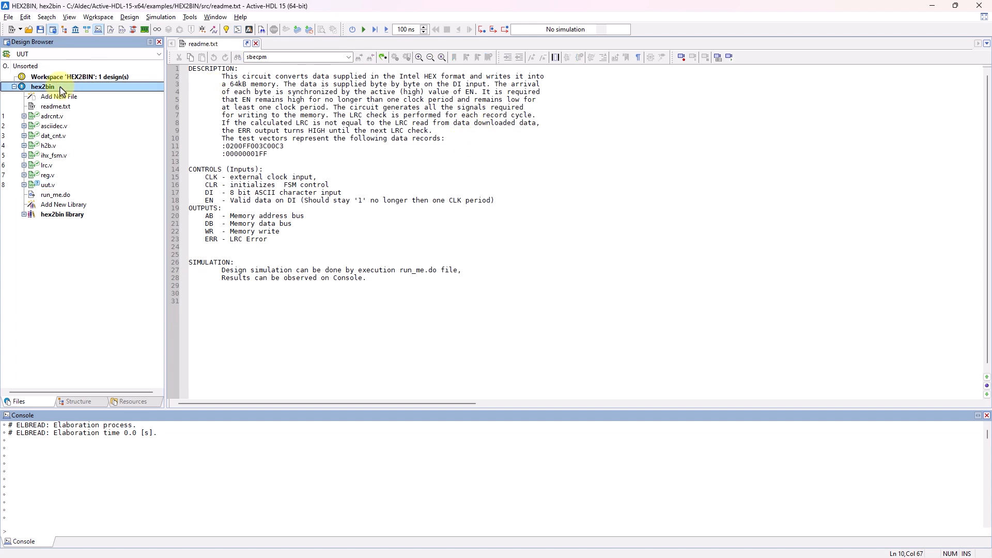
click(240, 17)
click(267, 116)
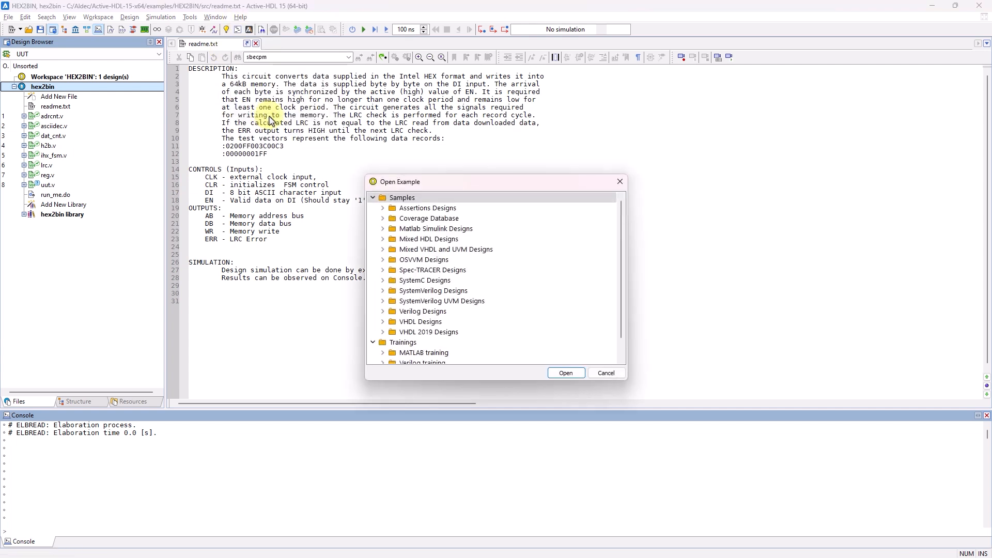
click(383, 311)
click(410, 304)
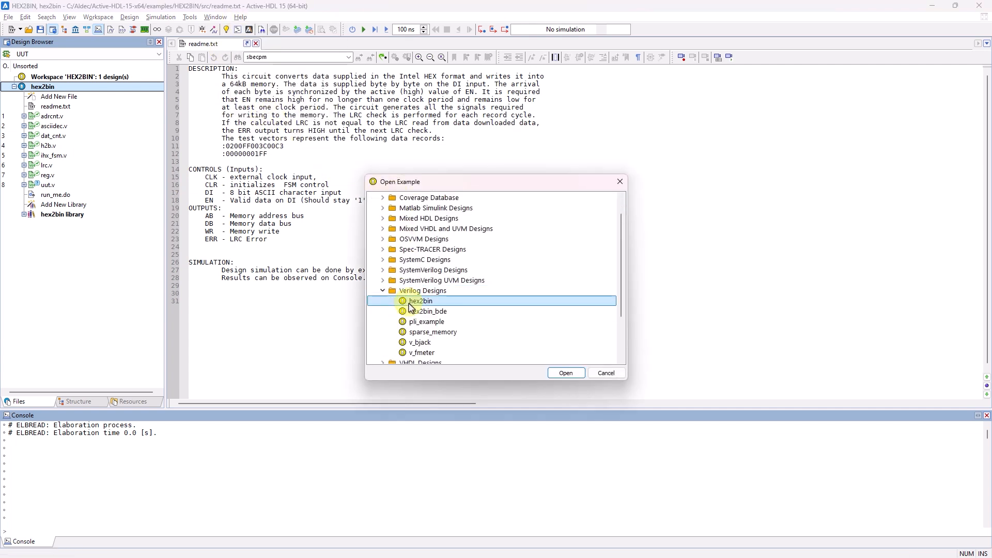
click(620, 182)
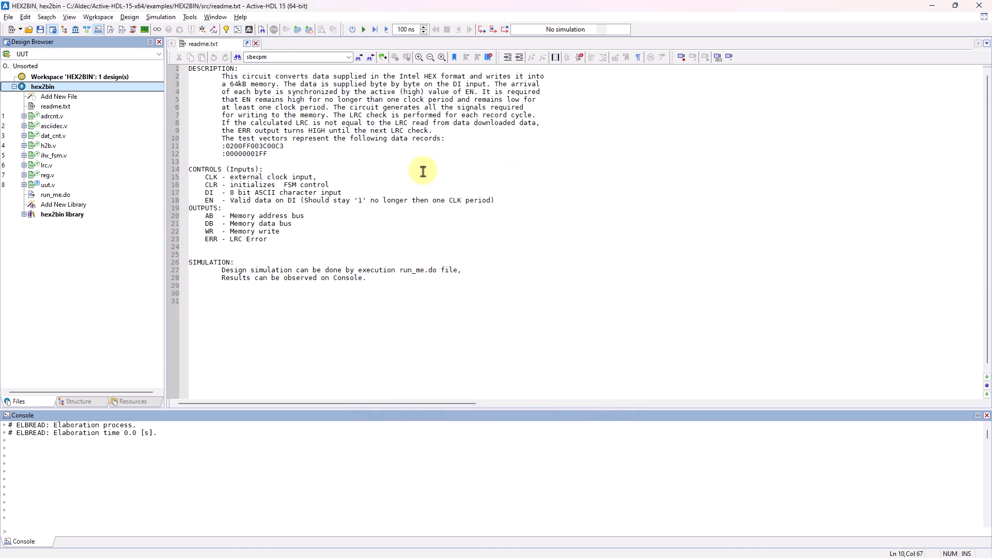
Step: Open uut.v from the hex2bin design and look through its testbench code
double_click(54, 186)
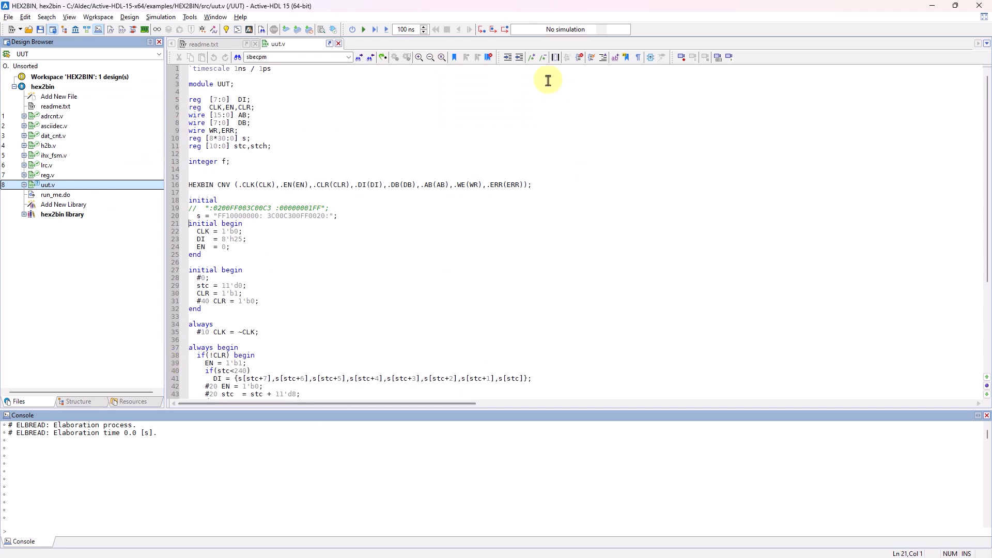
scroll(603, 138, down, 6)
scroll(626, 237, up, 6)
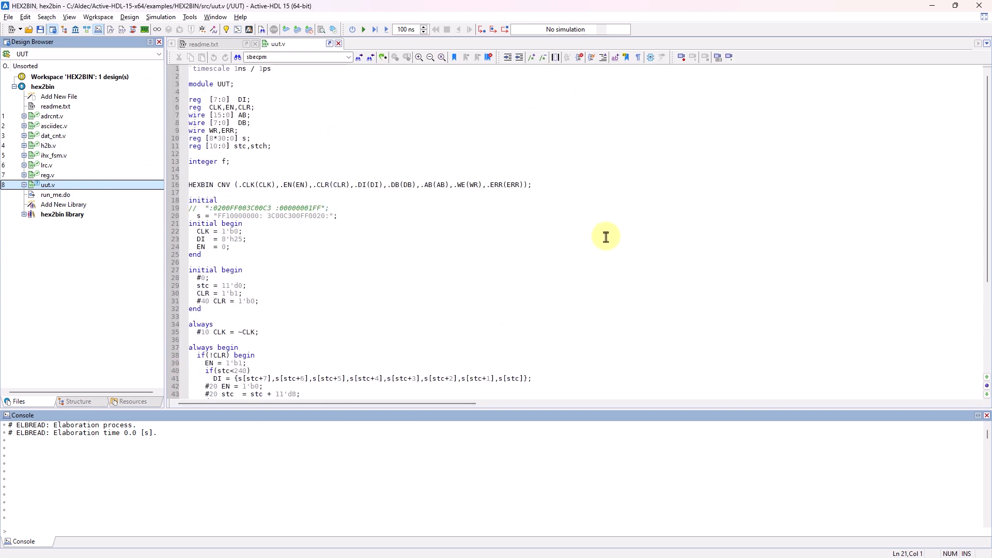
click(628, 153)
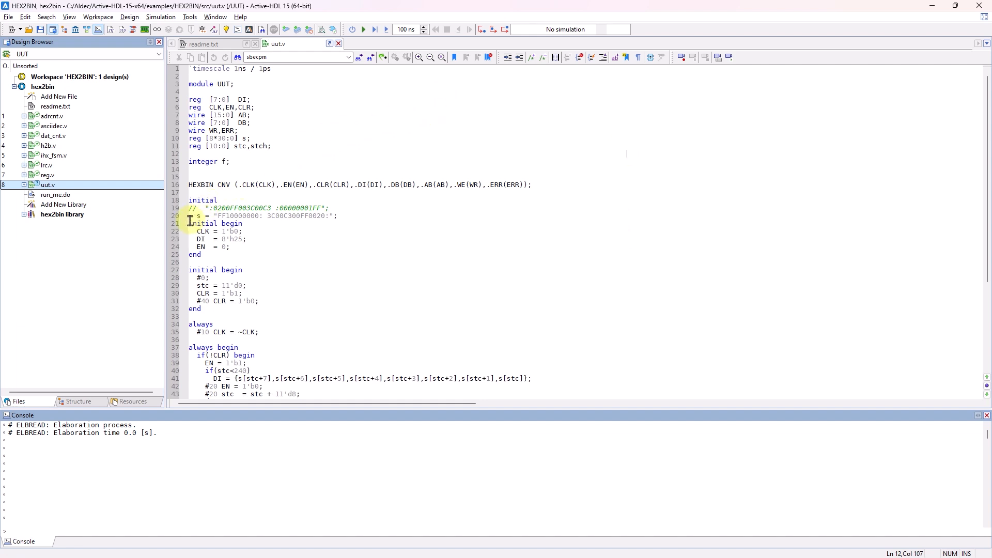
Step: Comment out the initial block on lines 21 to 25 of uut.v that sets CLK, DI and EN
drag(209, 255, 182, 225)
key(ctrl+k)
click(408, 240)
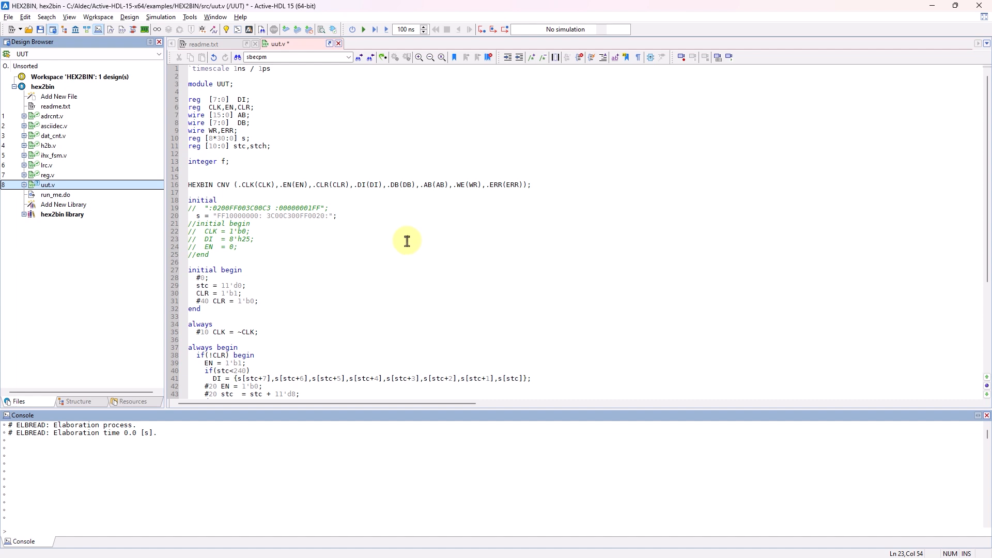
Step: Open the Sequences window and add a new sequence with the default name and no shortcut
click(189, 17)
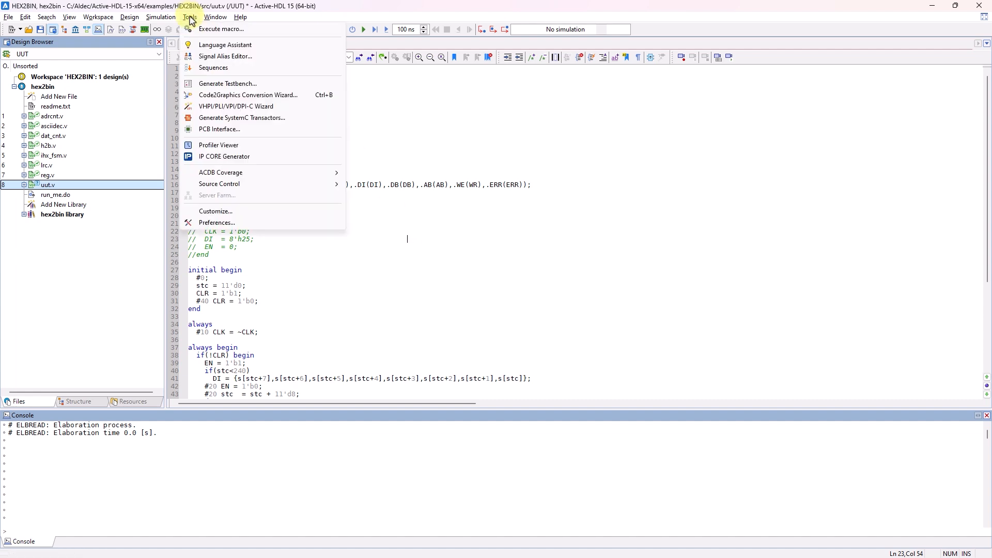
click(213, 67)
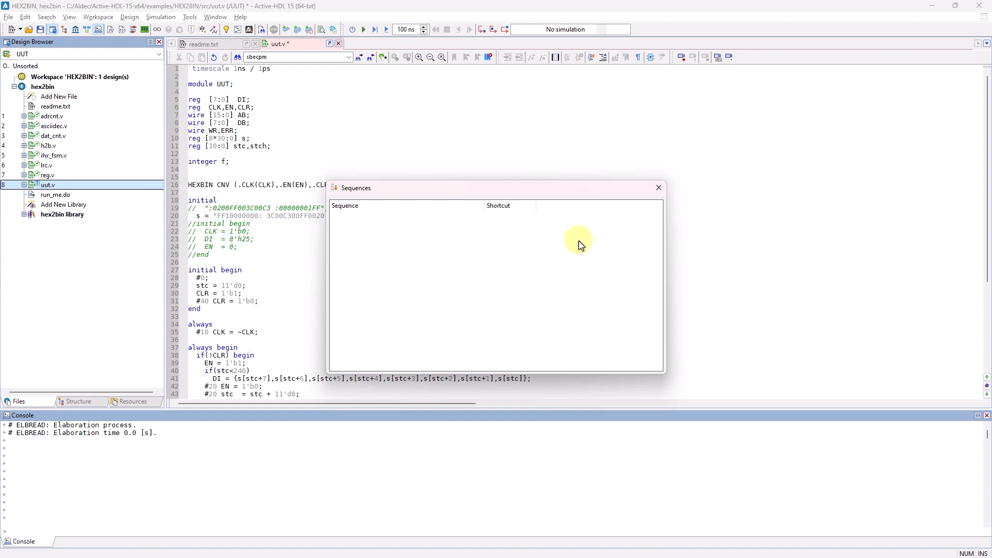
right_click(455, 254)
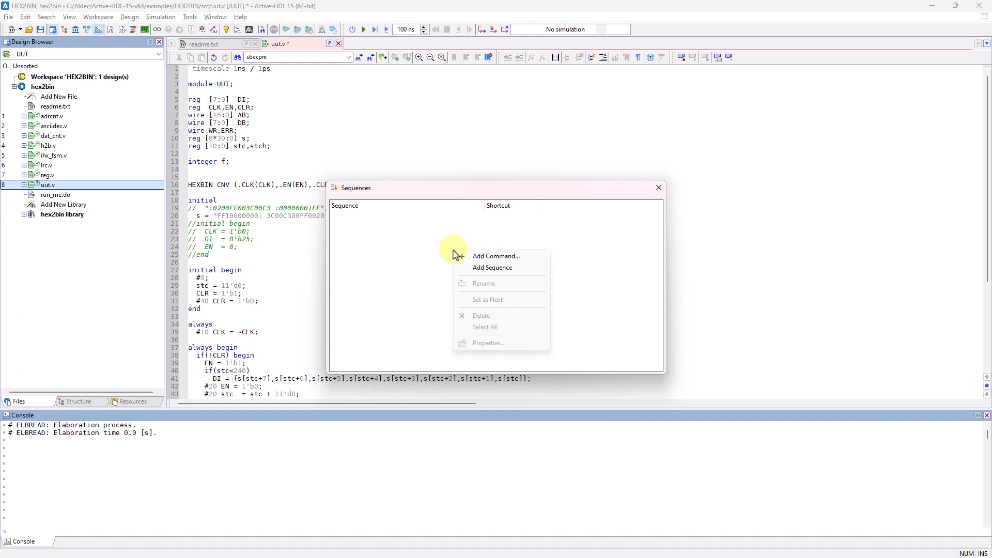
click(504, 268)
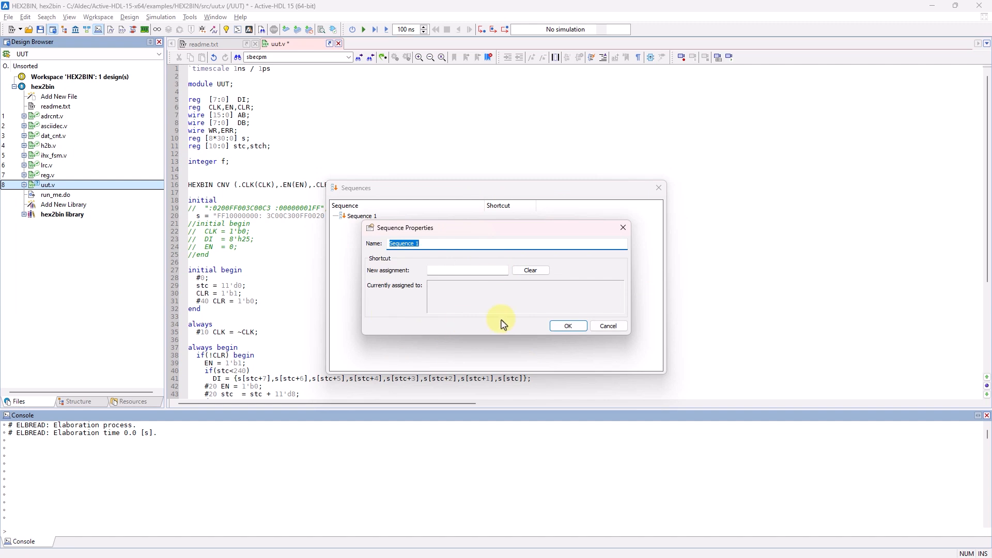
click(450, 245)
click(566, 325)
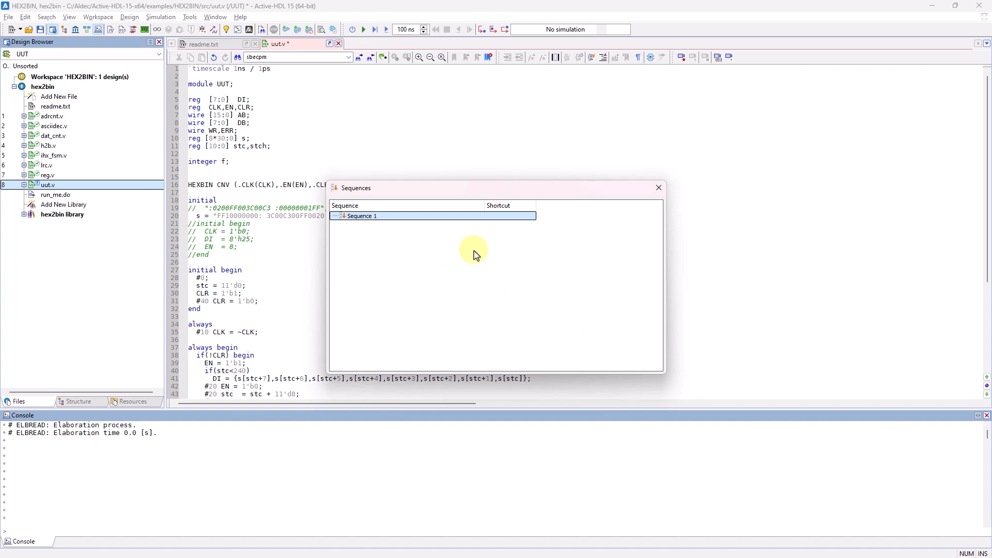
Step: Add a command to Sequence 1 that creates a stimuli set named StimSet1
right_click(411, 228)
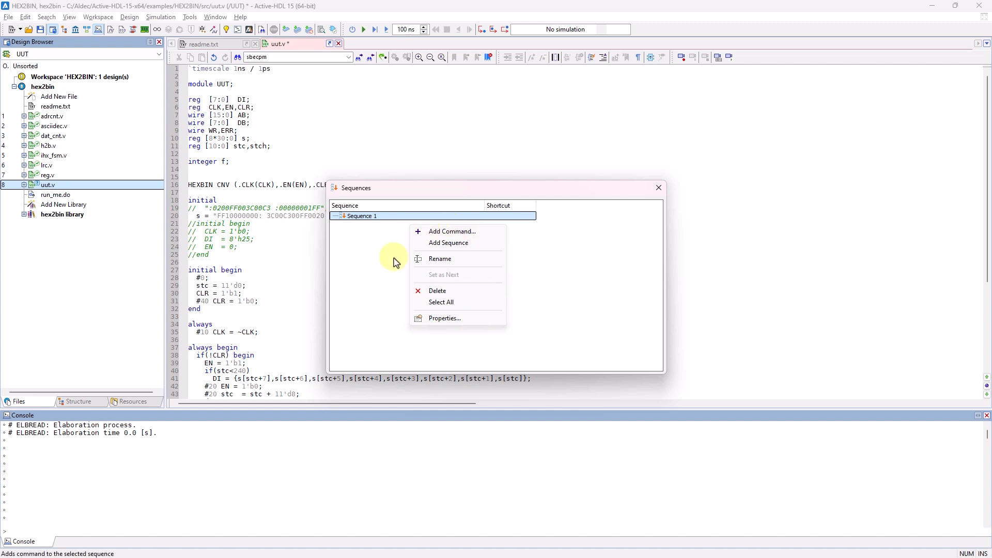
click(467, 235)
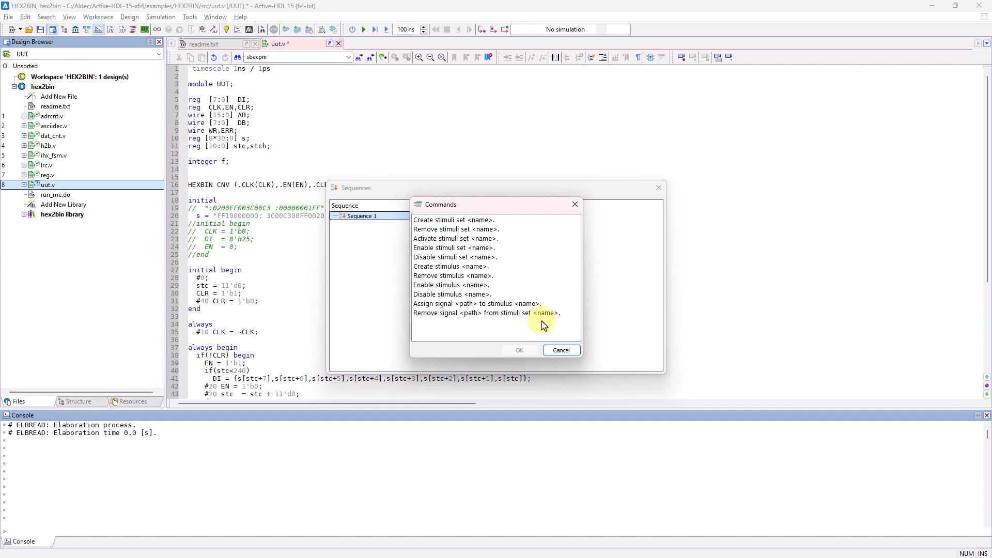
click(475, 221)
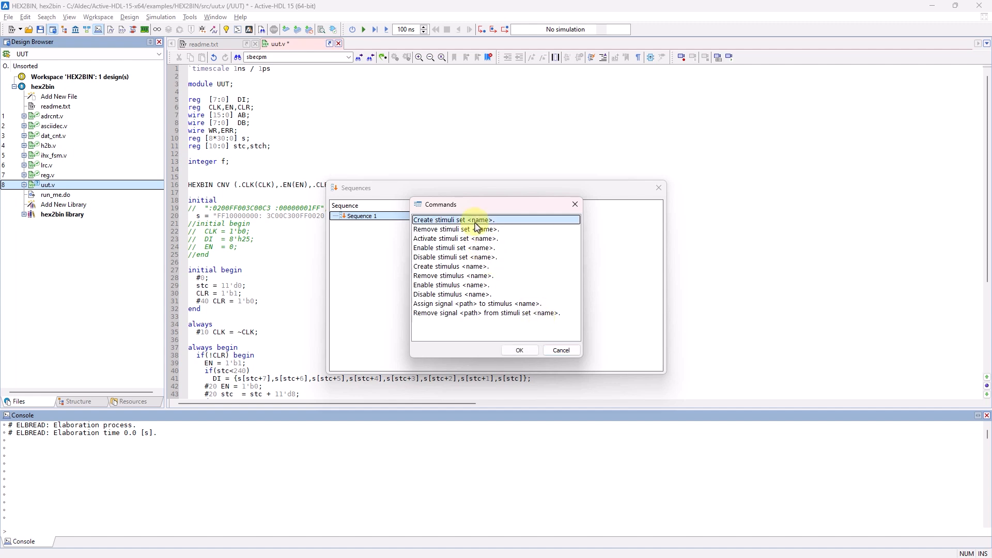
click(512, 351)
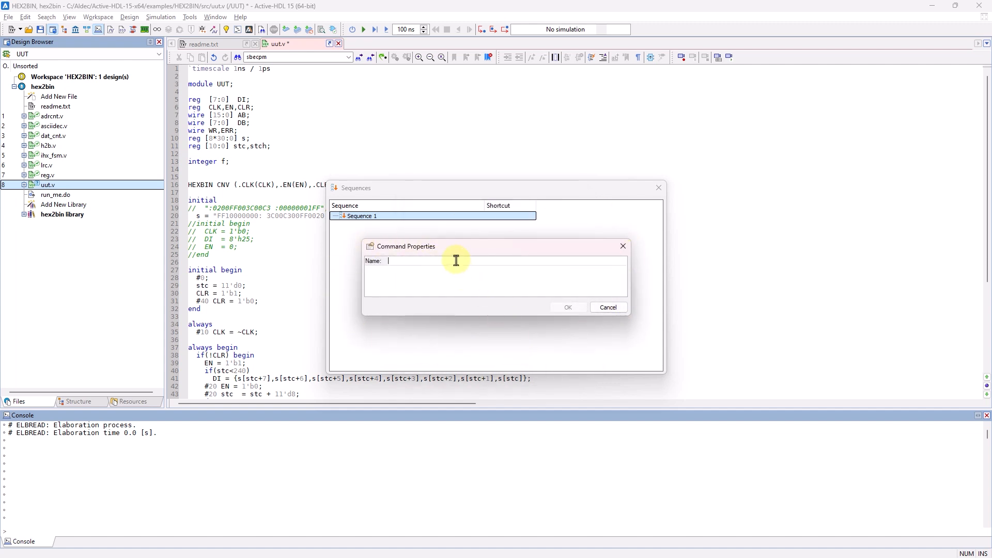
text(StimSet1)
click(567, 307)
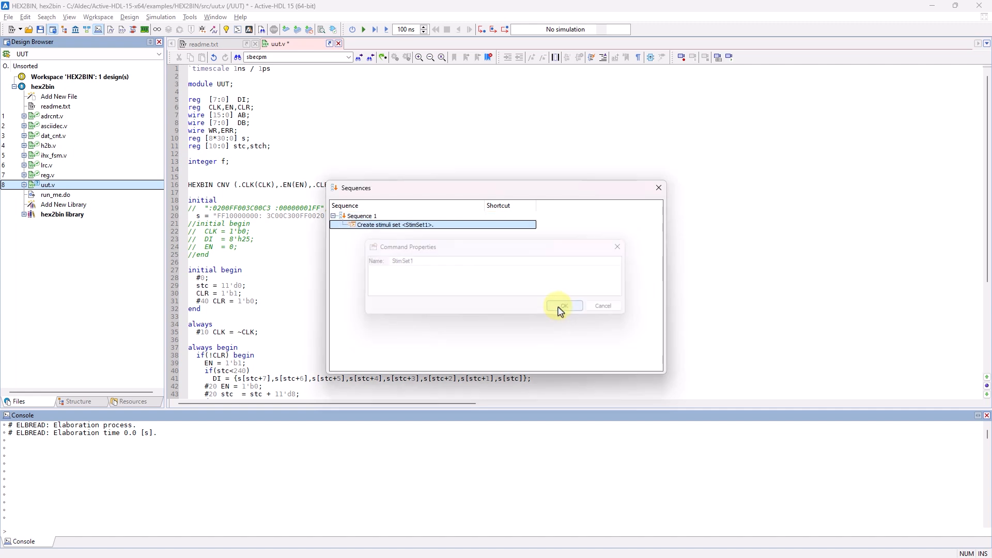
Step: Add a command to Sequence 1 that creates a stimulus named clock
right_click(383, 238)
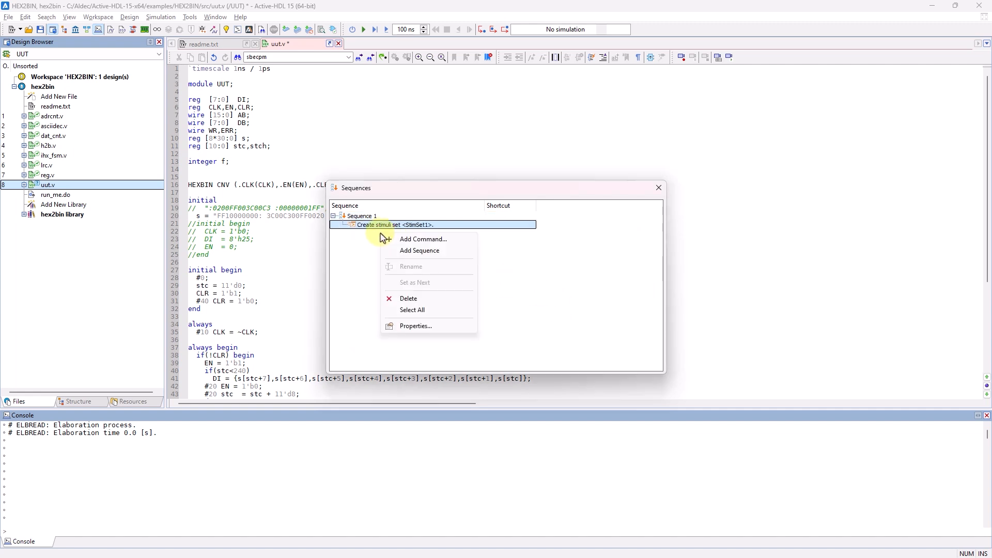
click(419, 240)
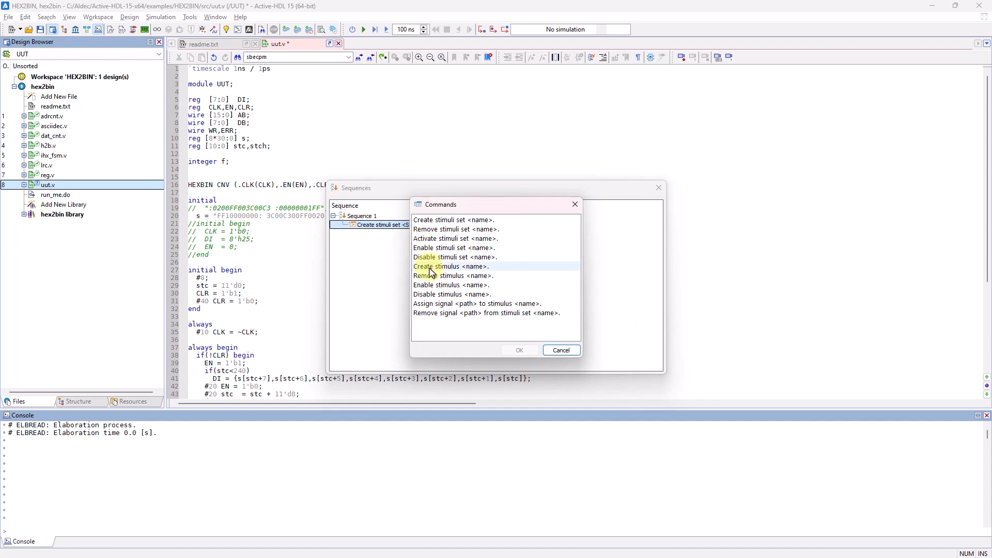
click(424, 266)
click(514, 350)
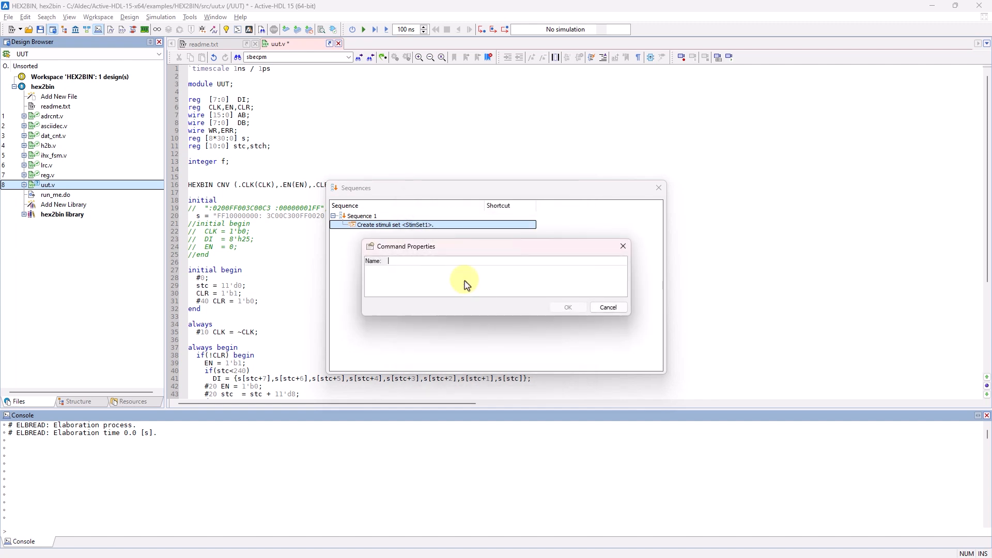
text(clock)
key(Return)
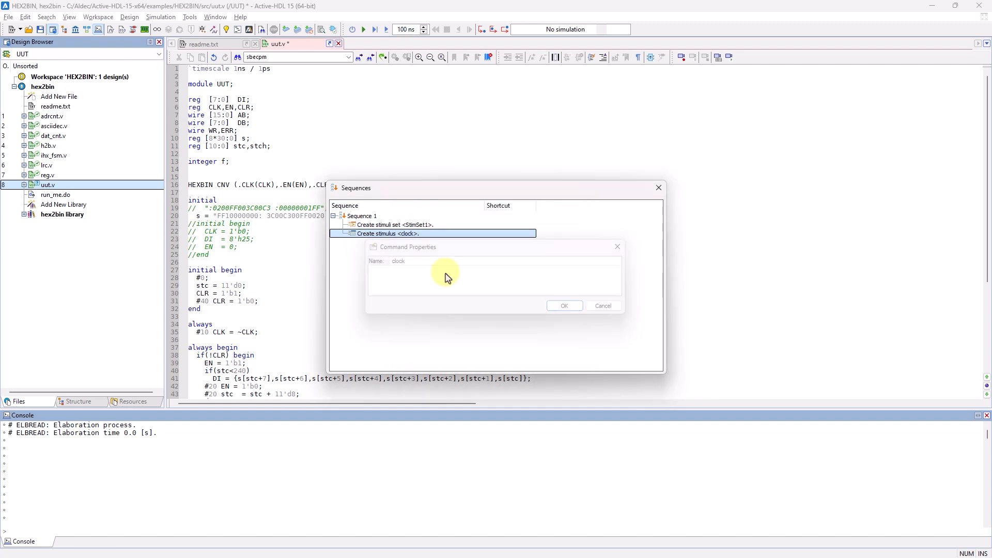
Step: Add a command to Sequence 1 that creates a stimulus named enable
right_click(414, 244)
click(442, 254)
click(442, 267)
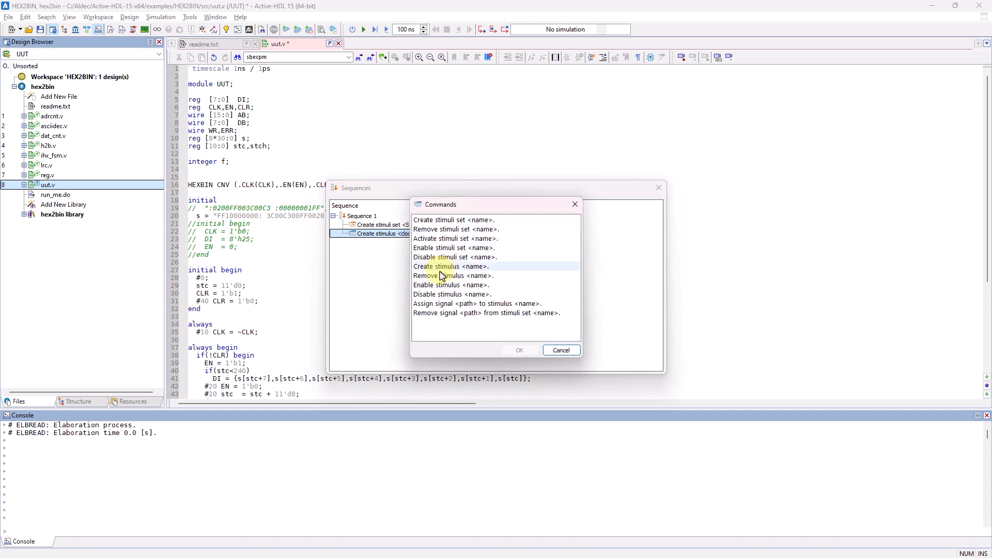
click(514, 349)
text(enable)
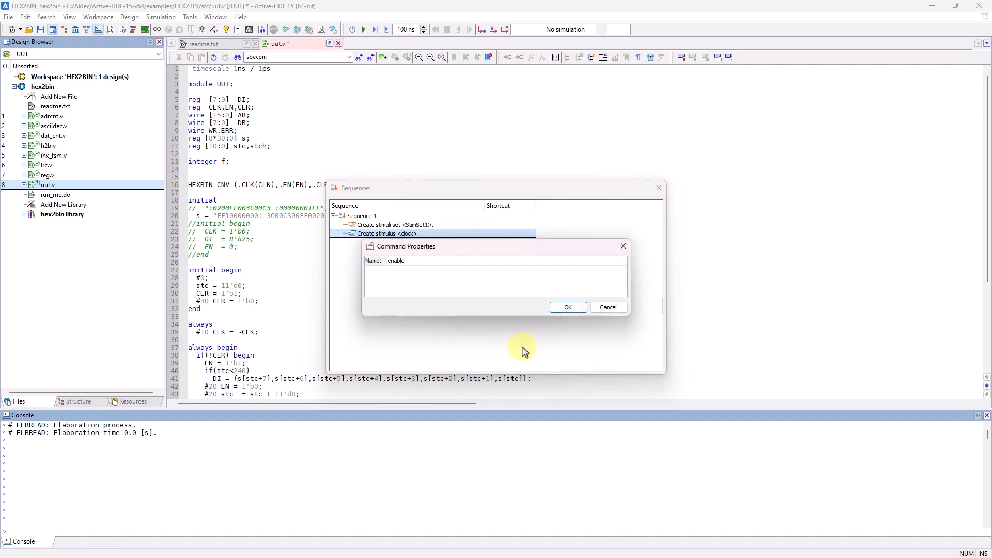
key(Return)
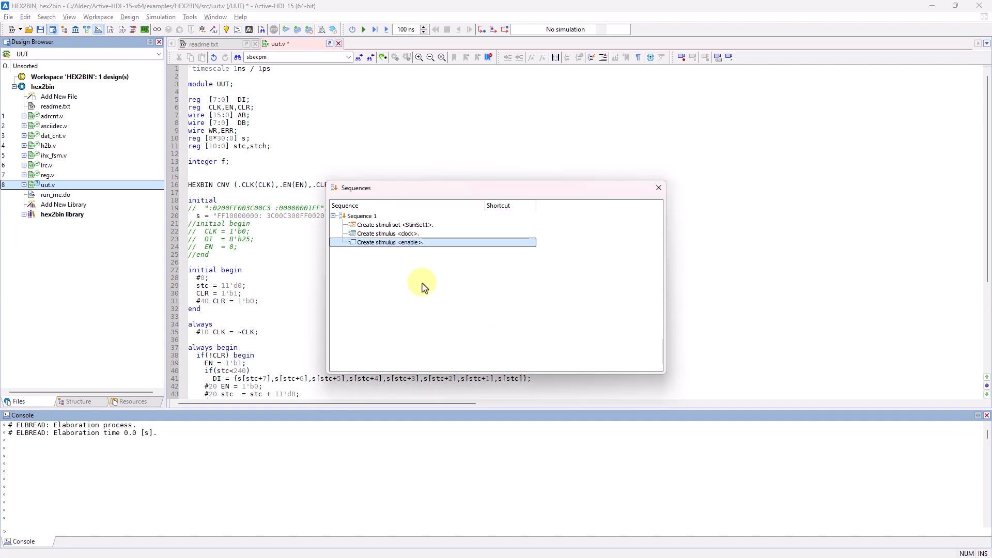
Step: Add a command to Sequence 1 that creates a stimulus named DI
right_click(399, 245)
click(409, 256)
click(441, 268)
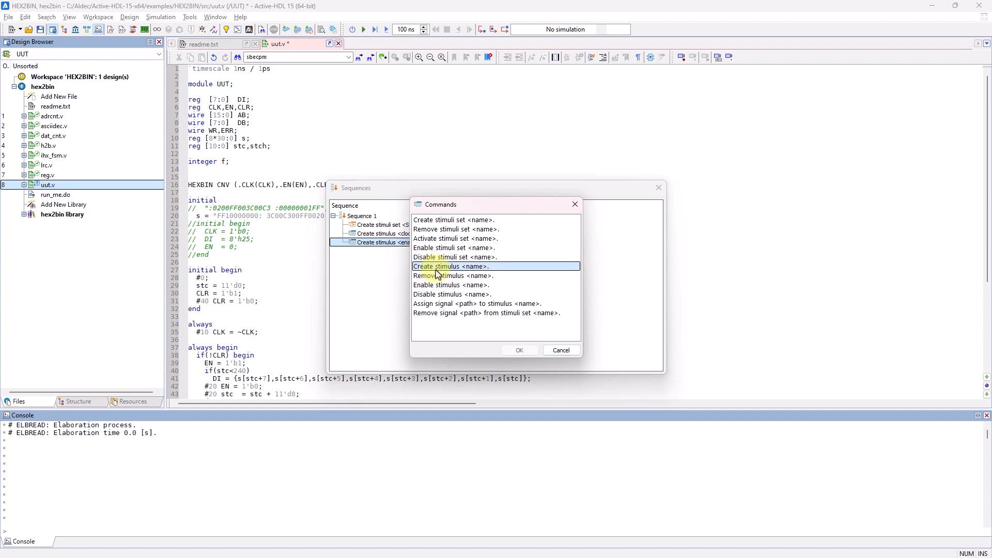
click(517, 350)
text(DI)
key(Return)
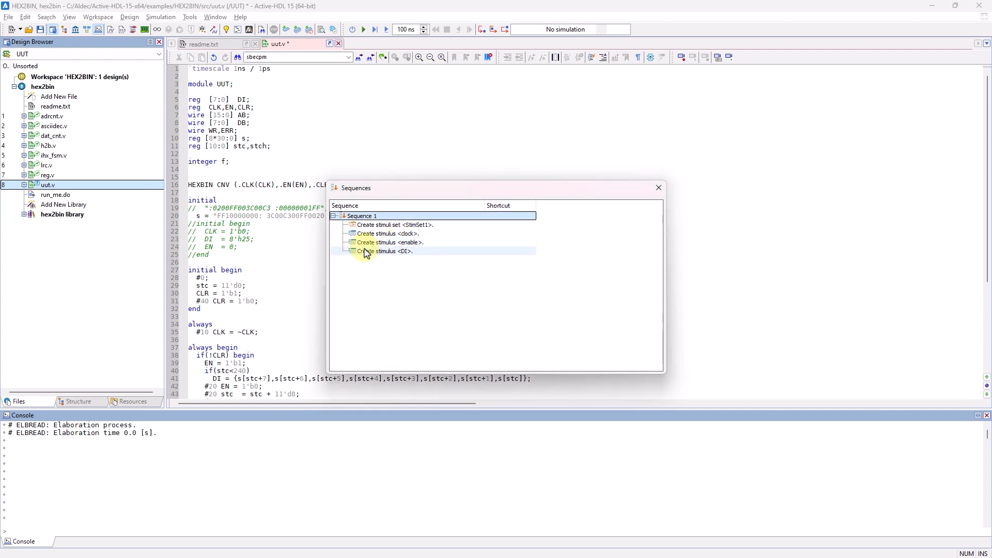
Step: Add a command to Sequence 1 that assigns the signal /UUT/CLK to the stimulus clock
right_click(417, 272)
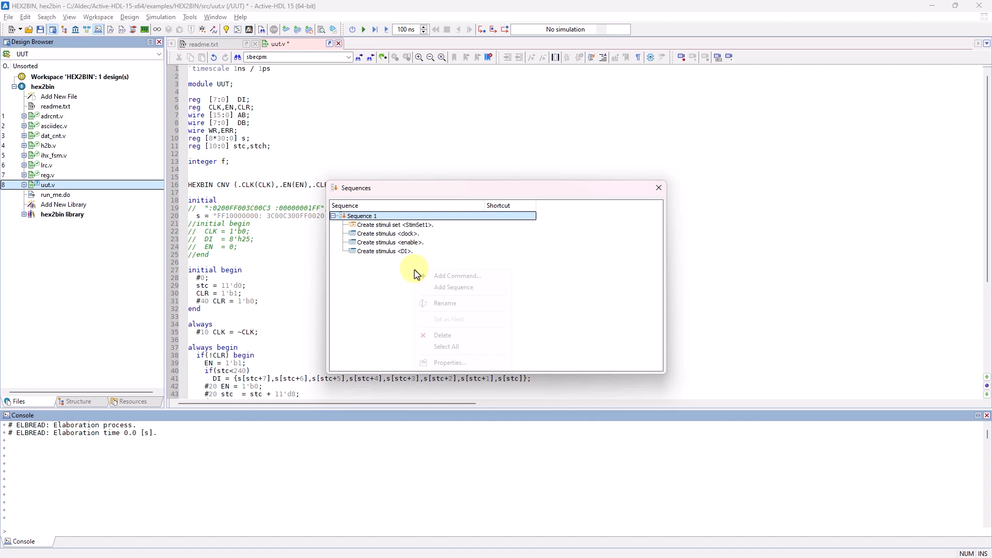
click(437, 276)
click(440, 305)
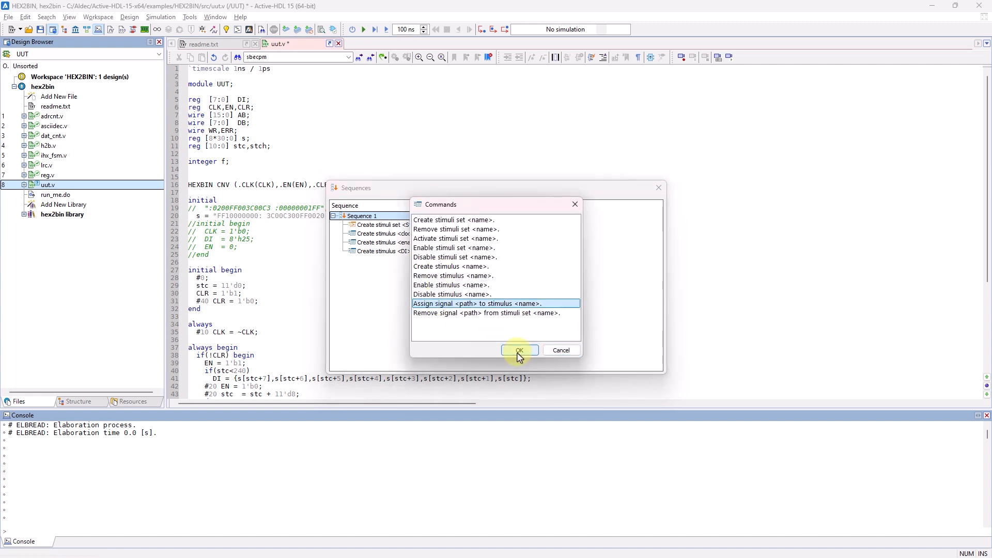
click(520, 350)
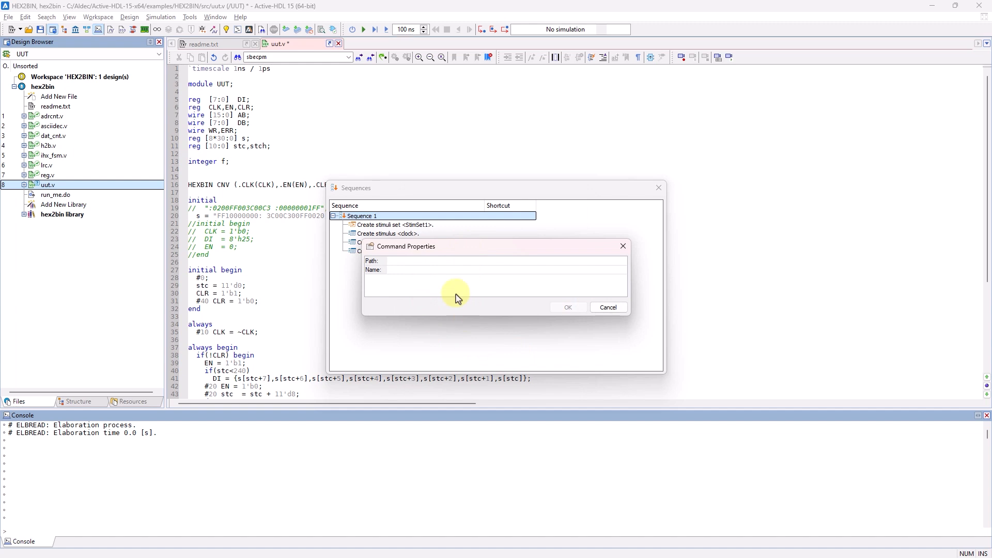
text(/UUT/CLK)
click(466, 270)
text(clock)
key(Return)
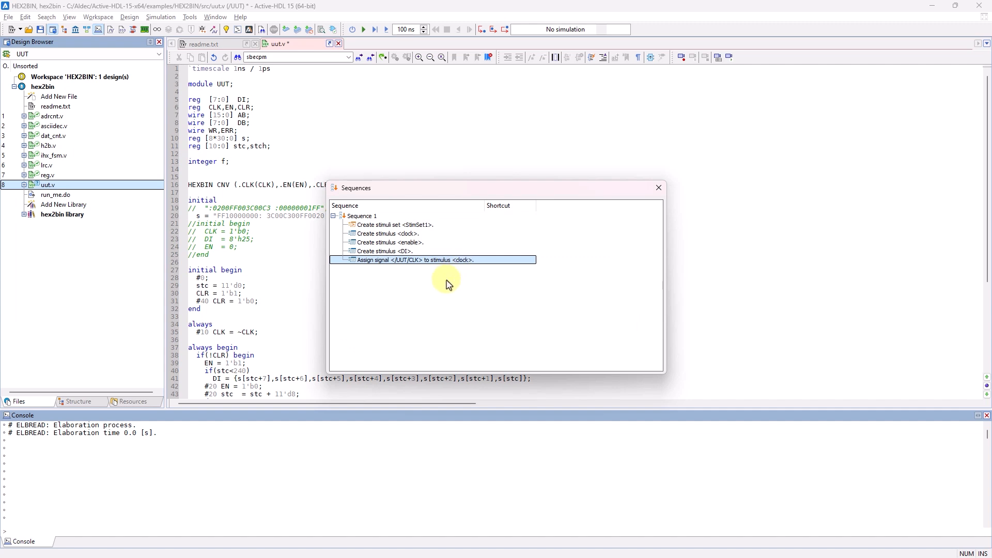
Step: Add a command to Sequence 1 that assigns the signal /UUT/EN to the stimulus enable
right_click(448, 282)
click(465, 287)
click(469, 302)
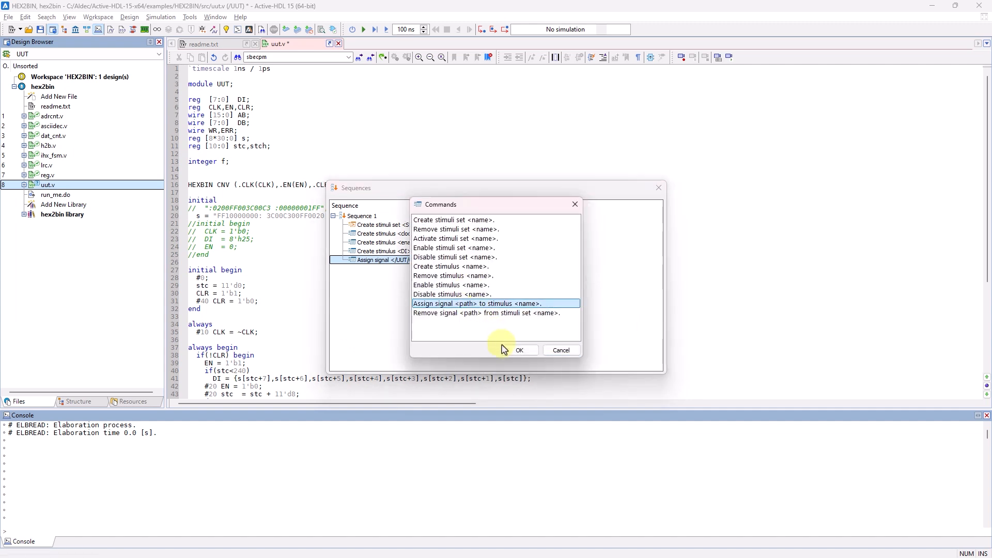
click(504, 345)
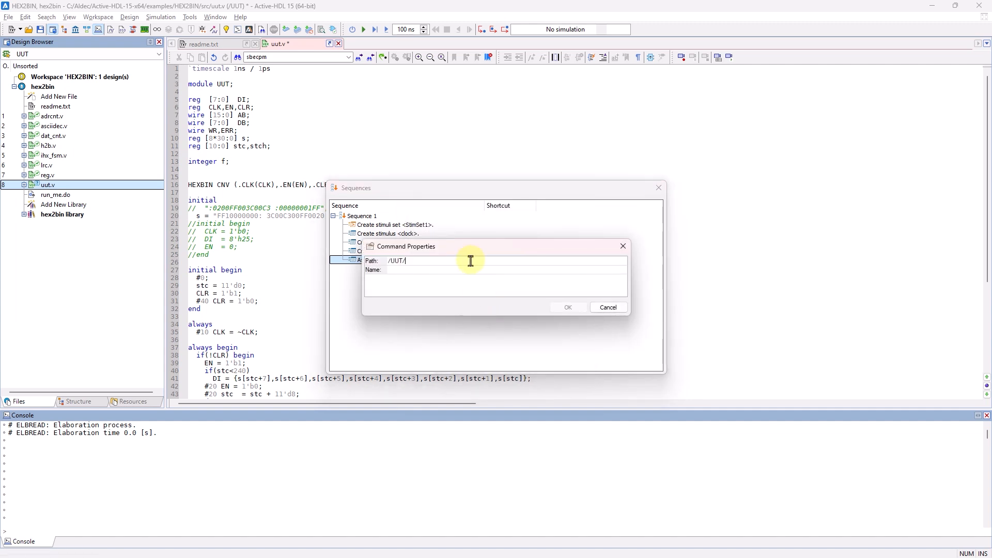
text(q)
text(enable)
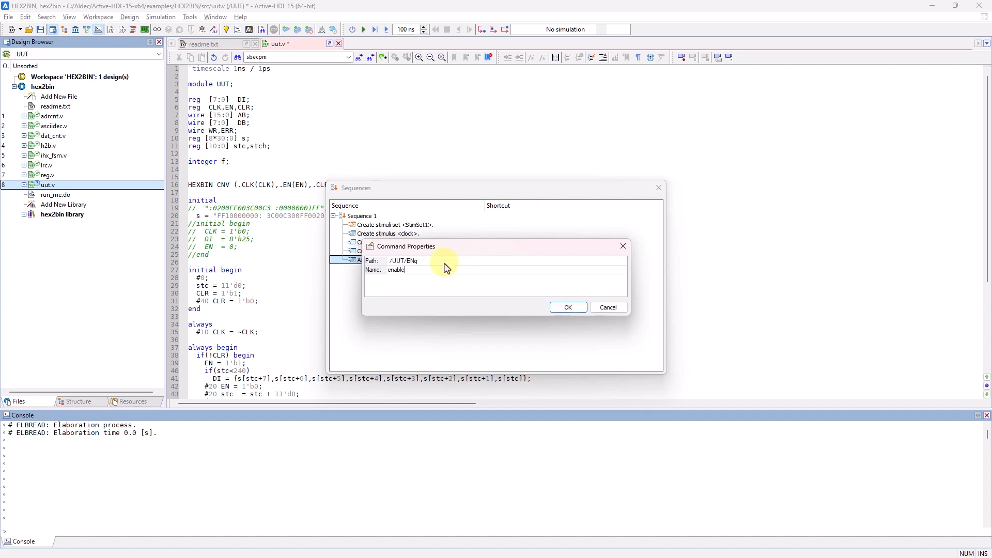
click(445, 261)
key(Return)
Step: Add a command to Sequence 1 that assigns the signal /UUT/DI to the stimulus DI
right_click(416, 281)
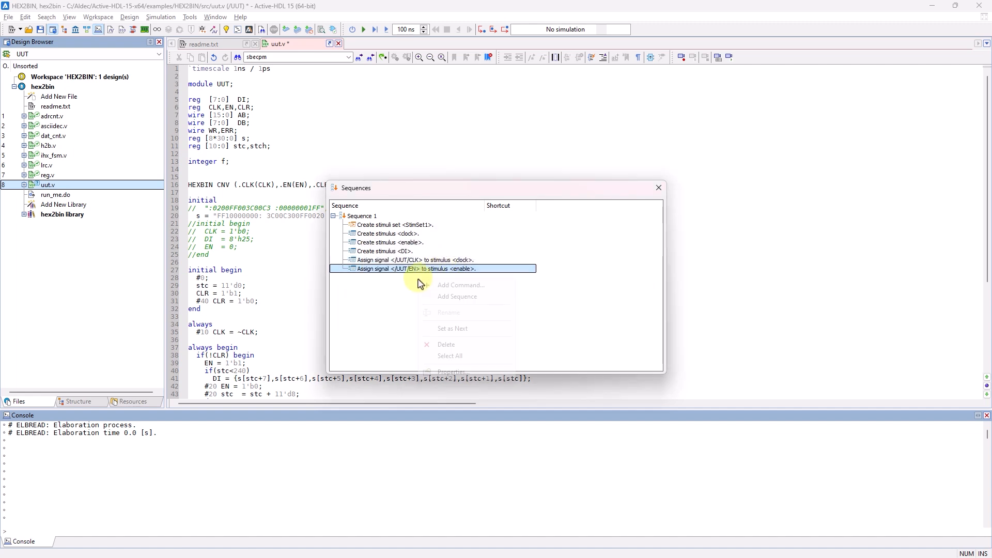
click(428, 284)
click(469, 305)
click(513, 351)
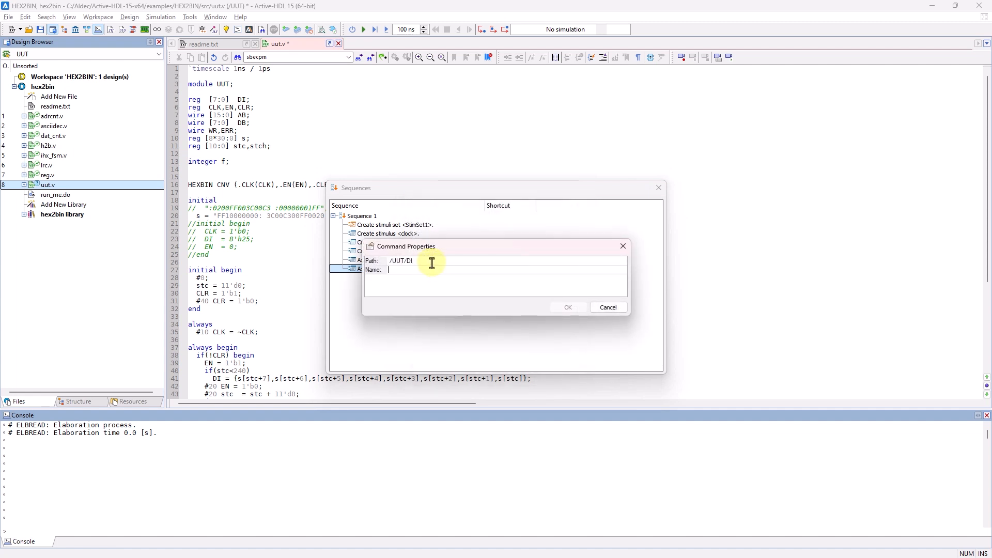
text(DI)
key(Return)
Step: Add a command to Sequence 1 that activates the stimuli set StimSet1
right_click(437, 293)
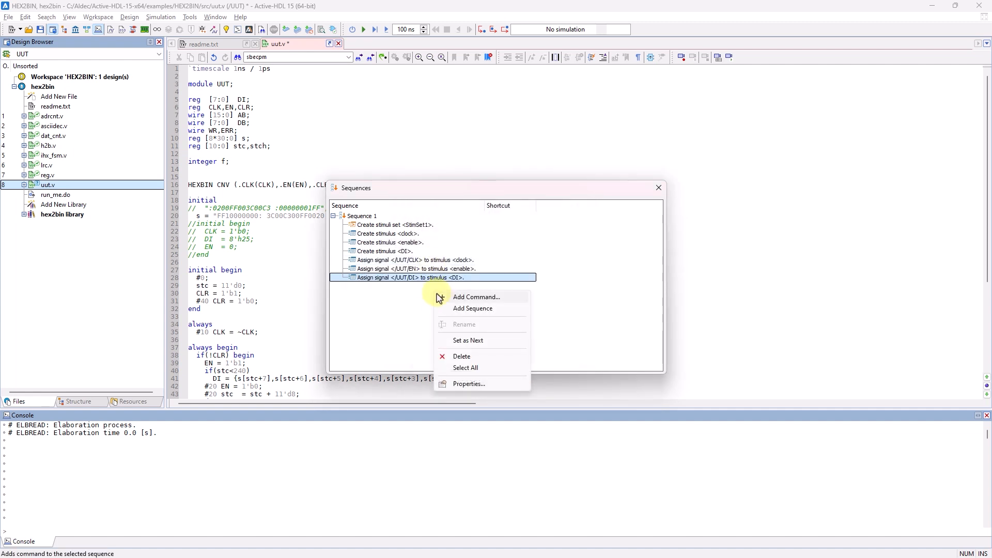
click(439, 297)
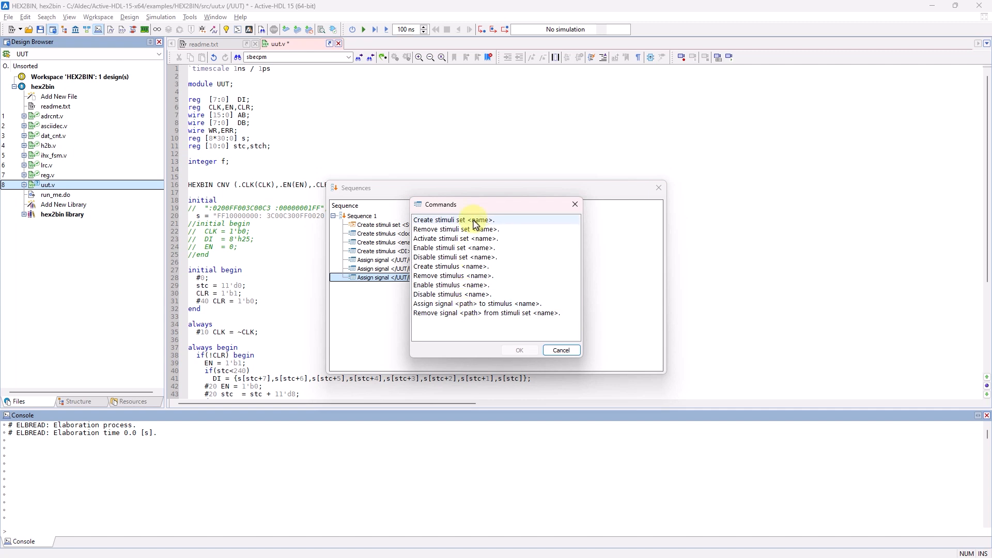
click(453, 239)
click(518, 344)
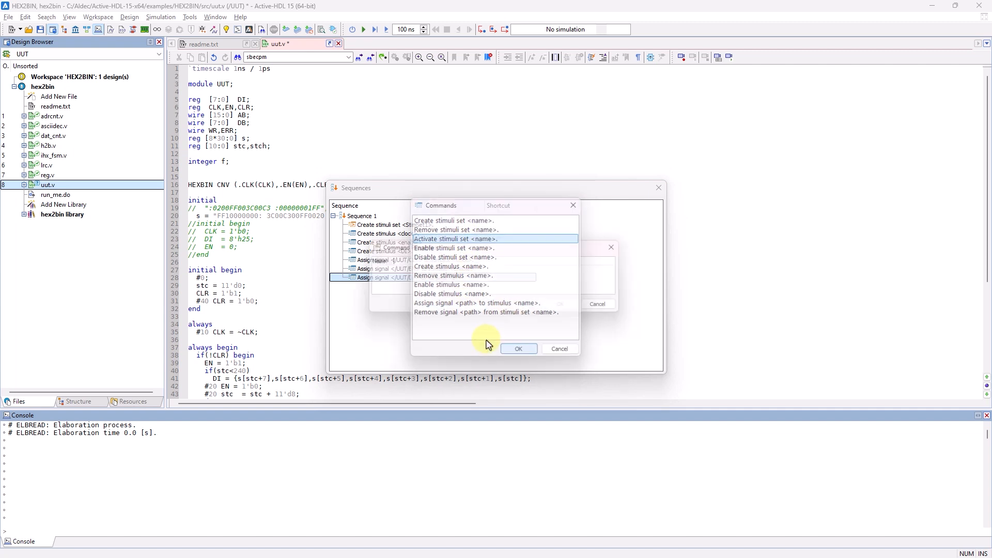
text(STI)
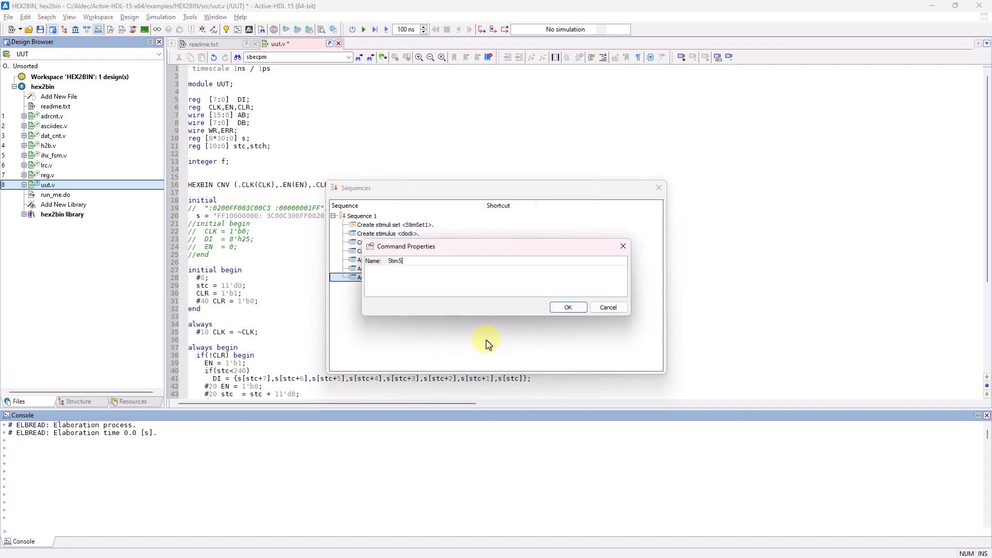
text(mSet1)
key(Return)
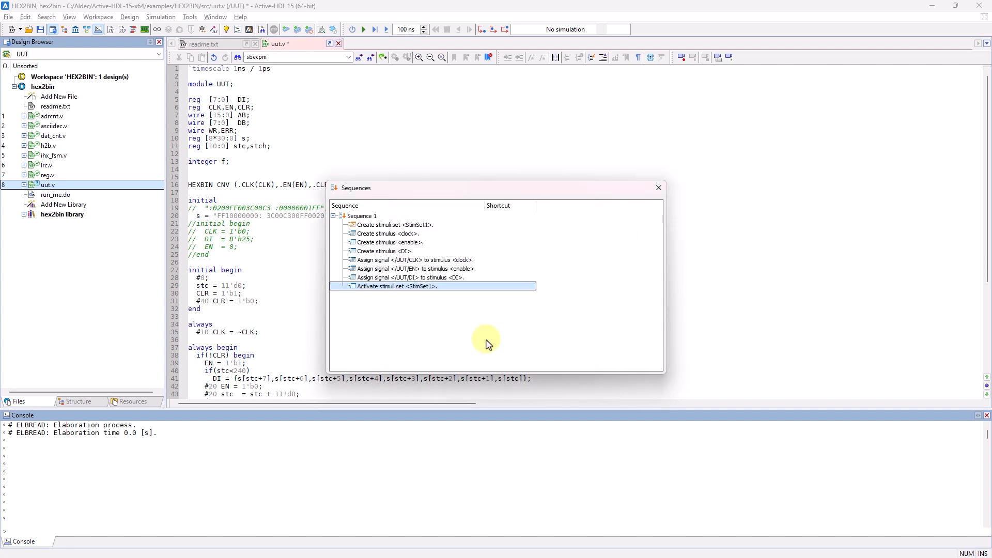
Step: Add a command to Sequence 1 that removes the stimuli set StimSet1
right_click(409, 309)
click(428, 312)
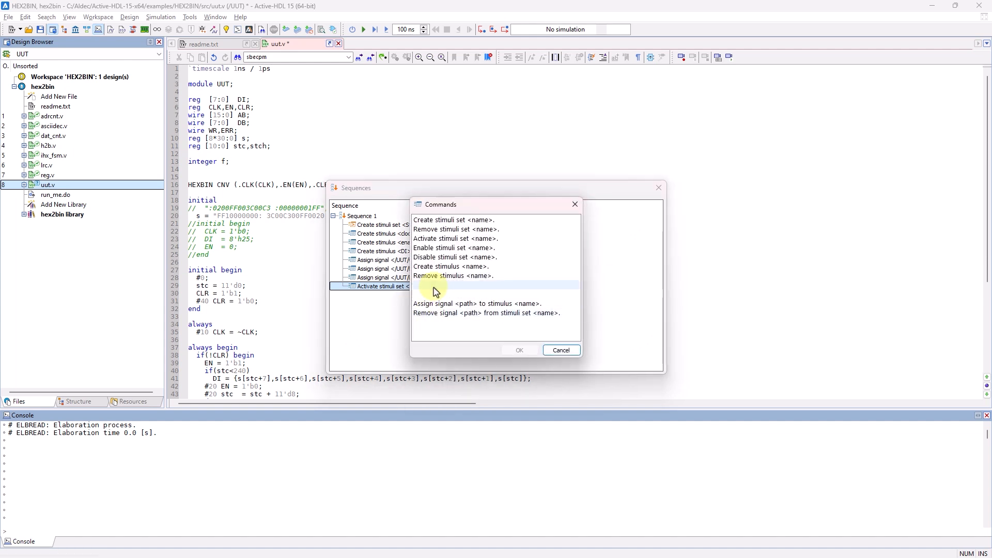
click(443, 276)
click(447, 248)
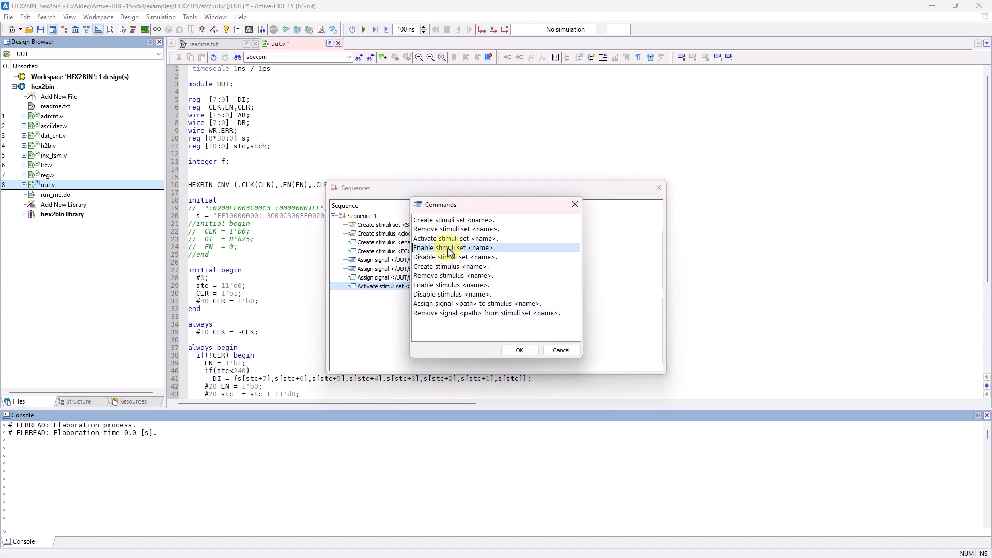
click(450, 230)
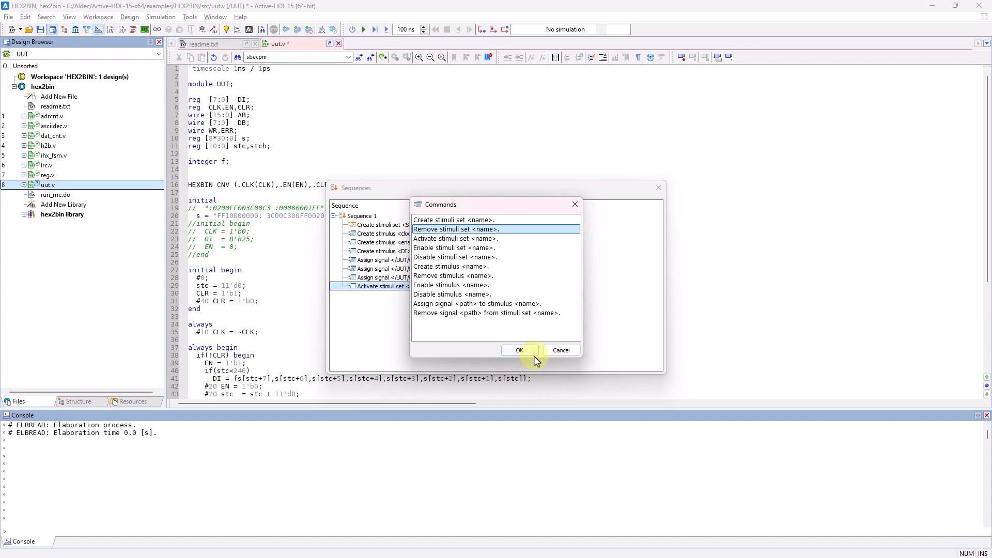
click(520, 351)
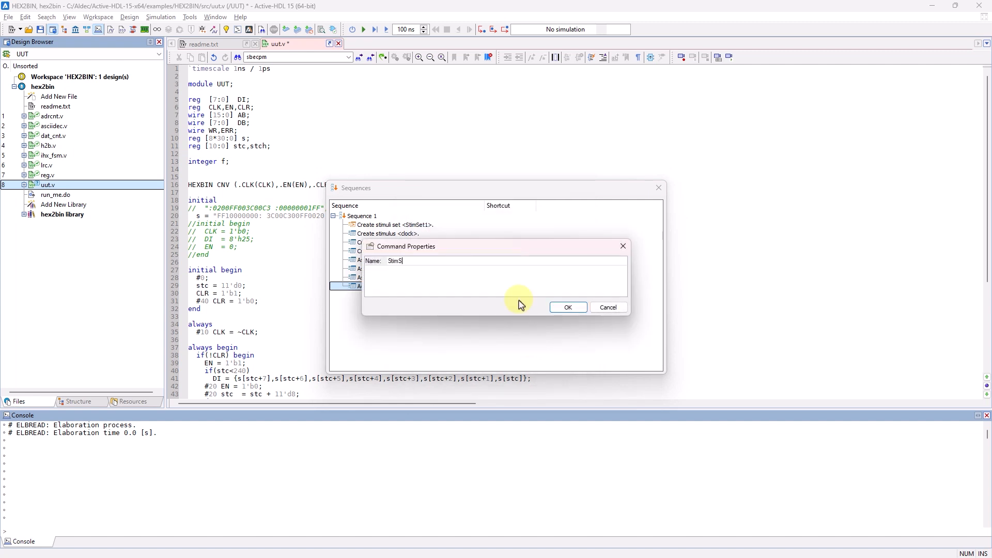
key(Return)
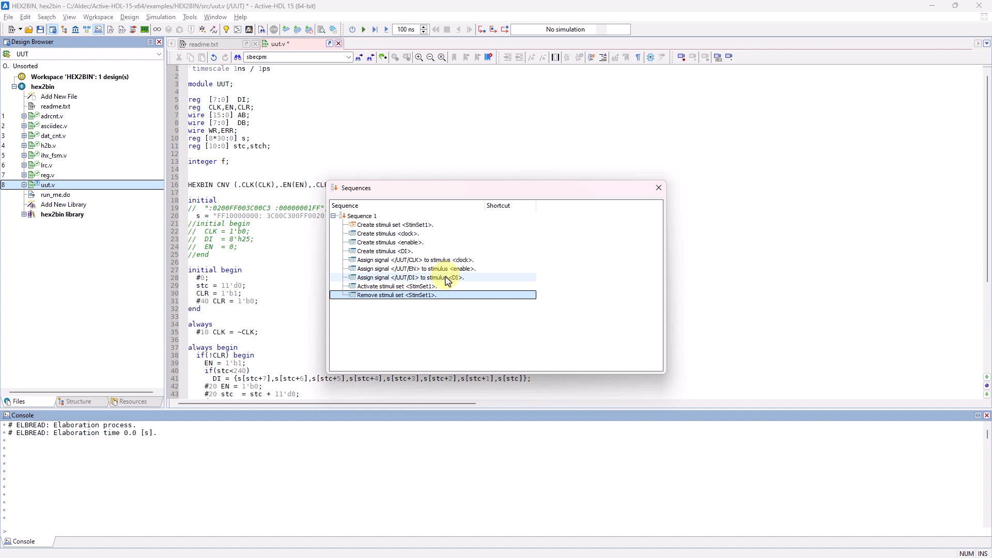
mouse_move(460, 278)
mouse_down()
mouse_move(463, 267)
mouse_move(460, 285)
mouse_up()
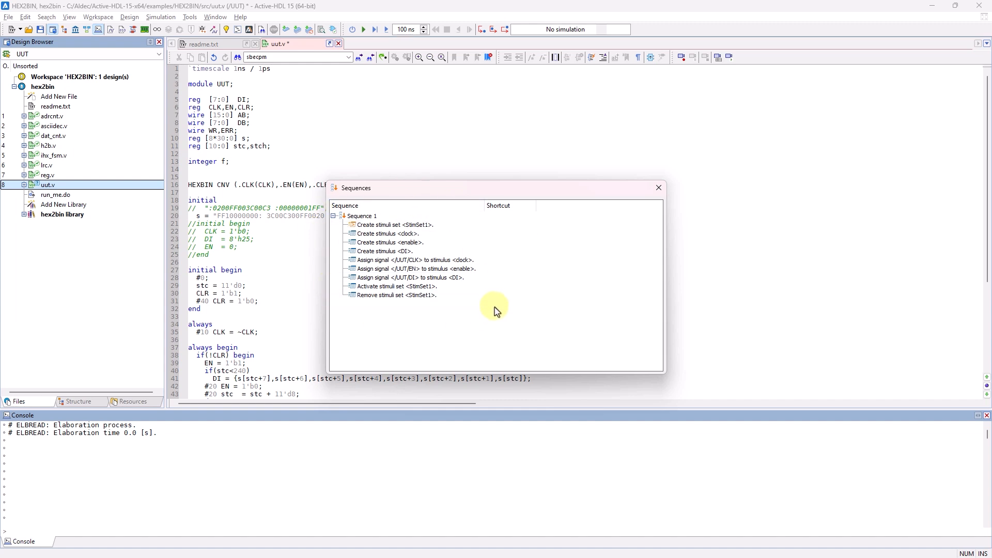
Step: Try Ctrl+S as the shortcut for Sequence 1, clear it, and assign Shift+Space instead
right_click(502, 217)
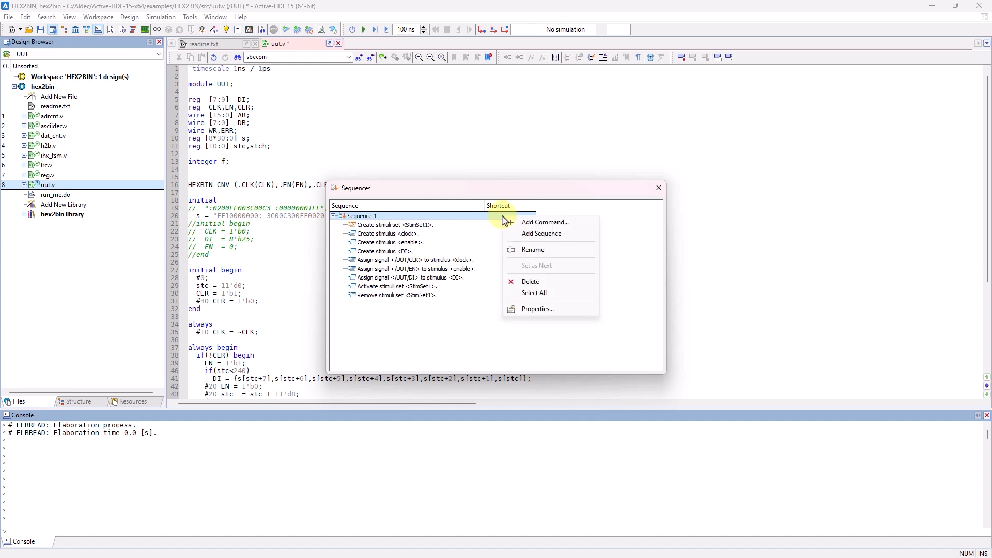
click(538, 310)
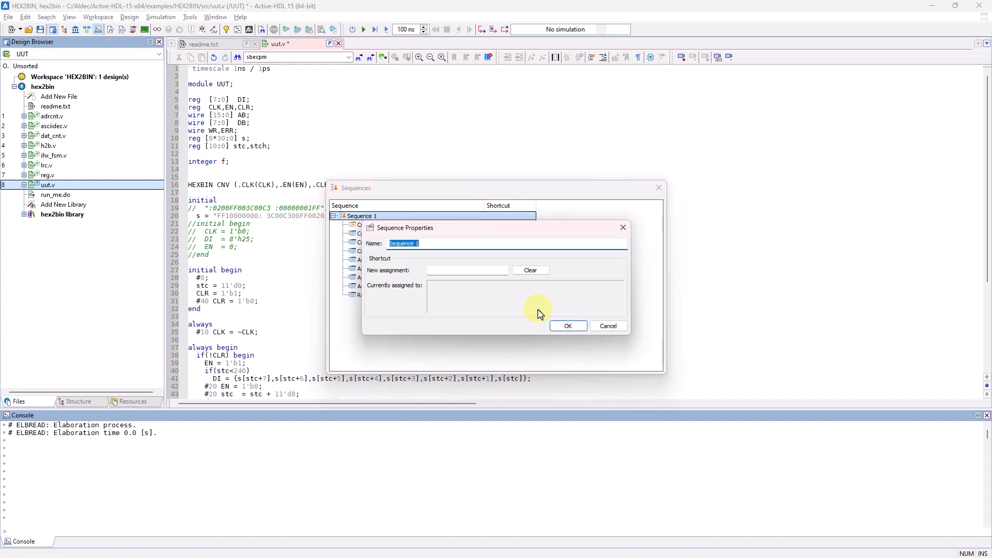
click(437, 272)
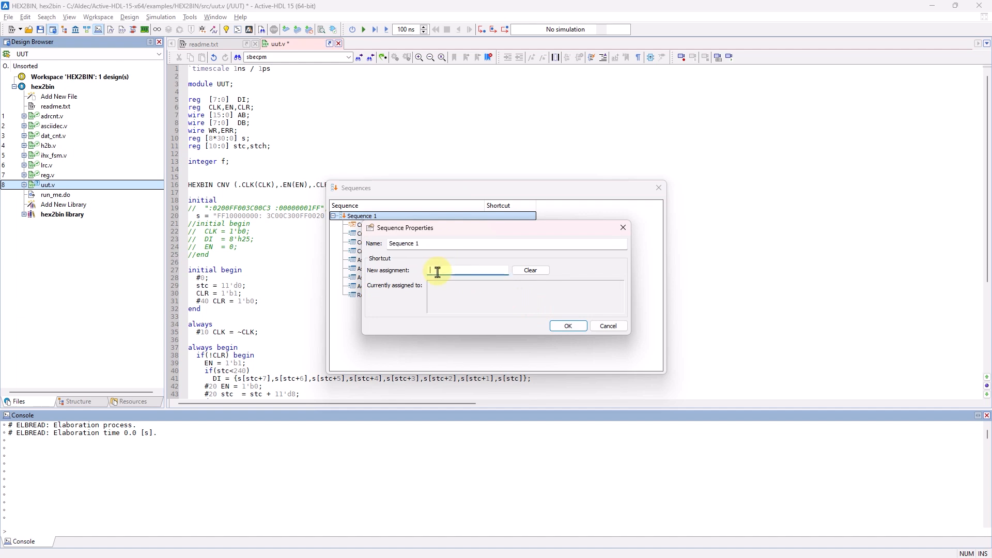
key(ctrl+s)
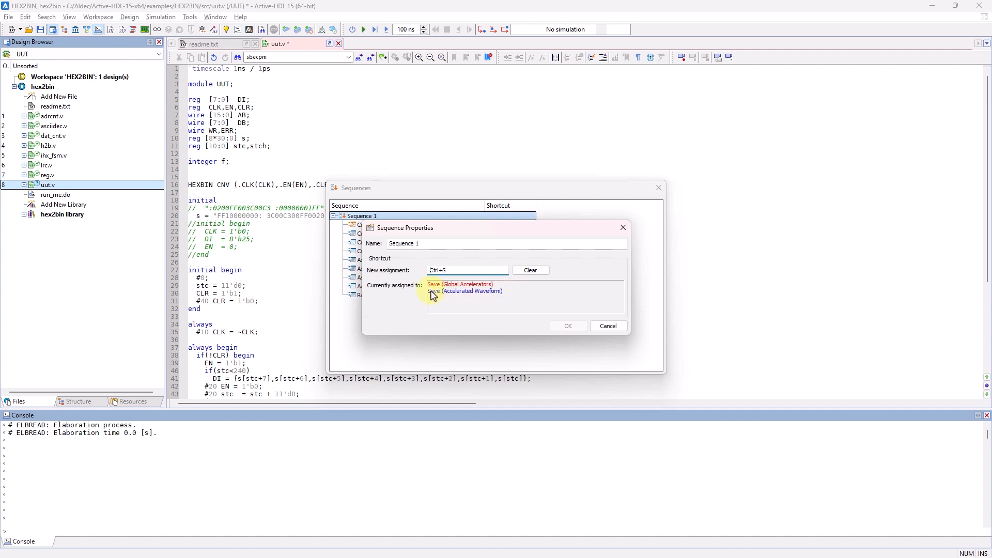
click(517, 271)
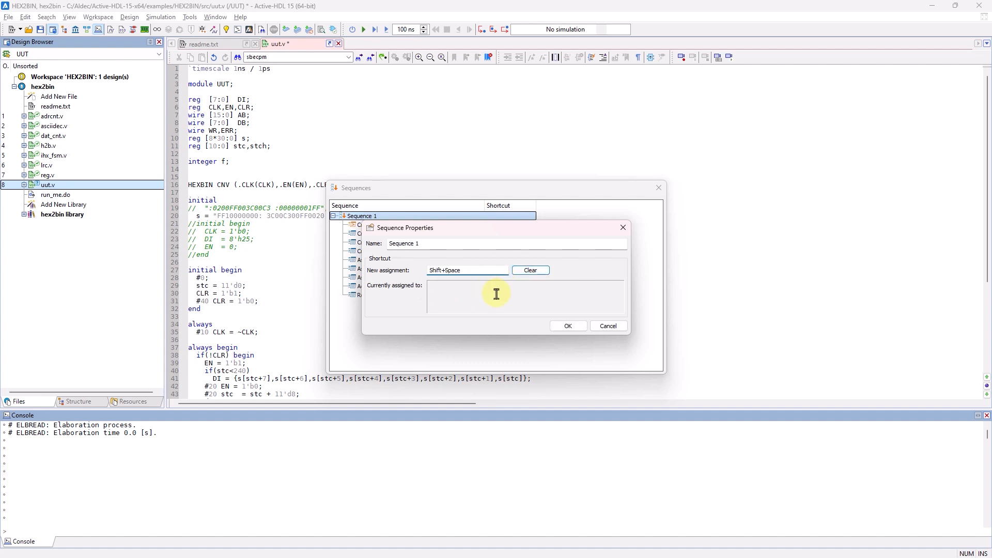
click(567, 326)
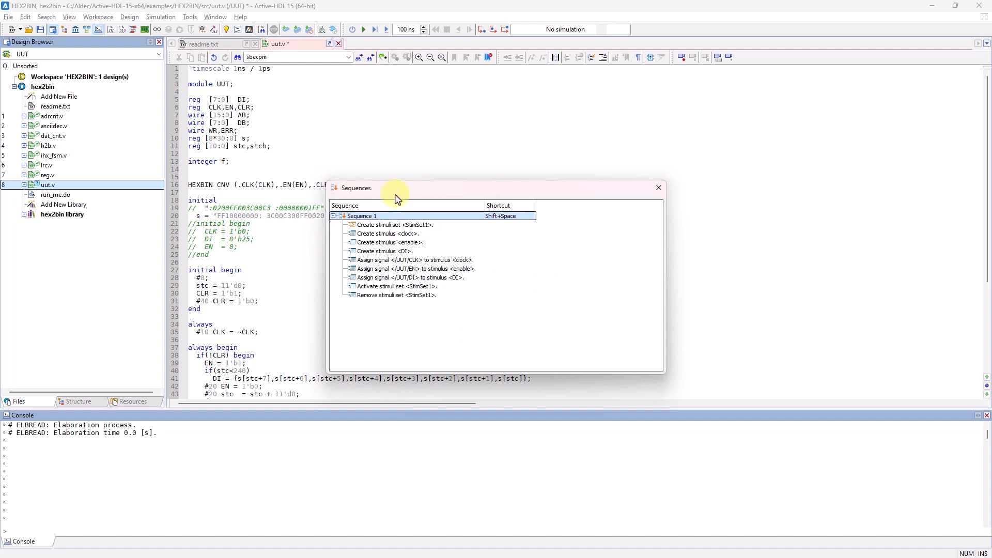
Step: Show the Stimuli window and execute Sequence 1's commands through its assigned shortcut, stopping before the activation of StimSet1
click(69, 17)
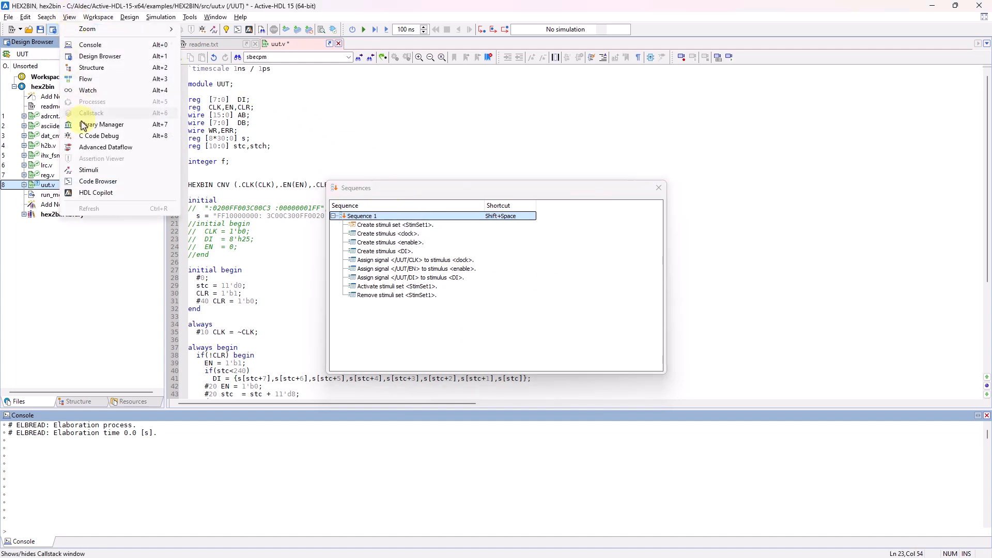
click(86, 170)
click(552, 192)
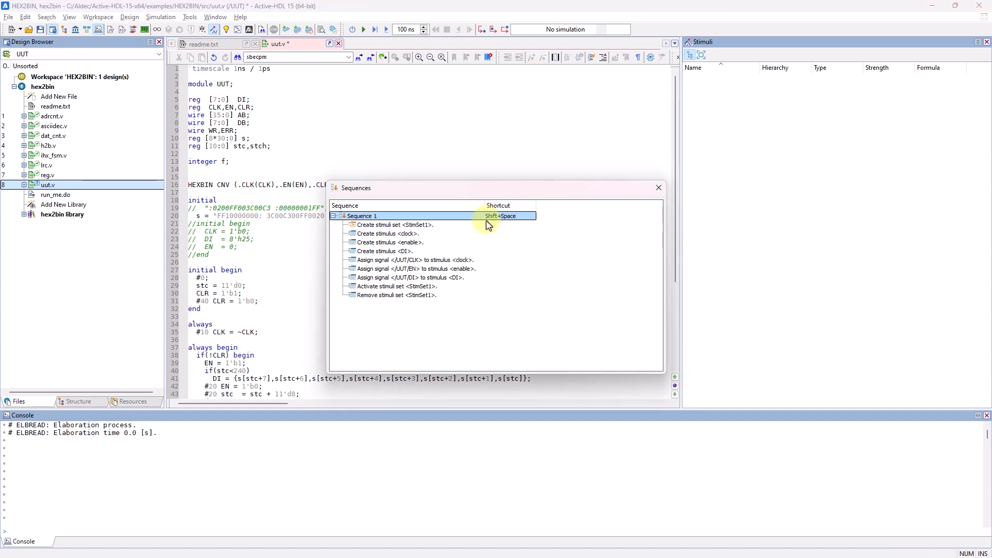
click(719, 167)
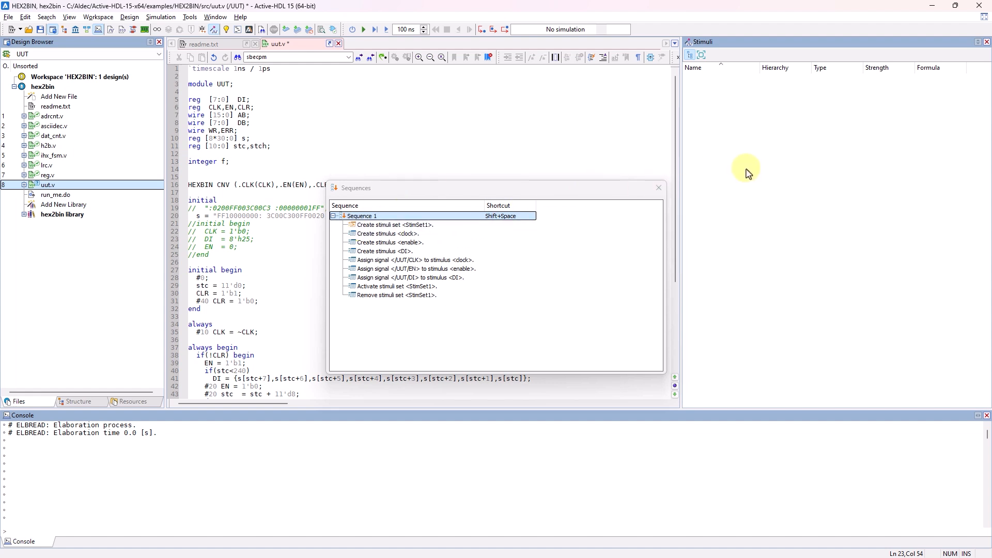
key(shift+space)
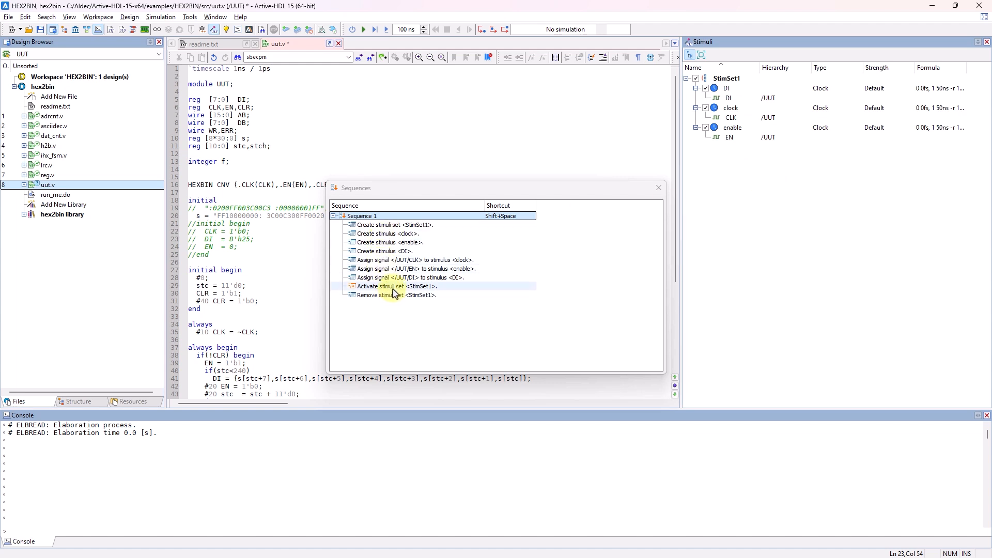
right_click(371, 260)
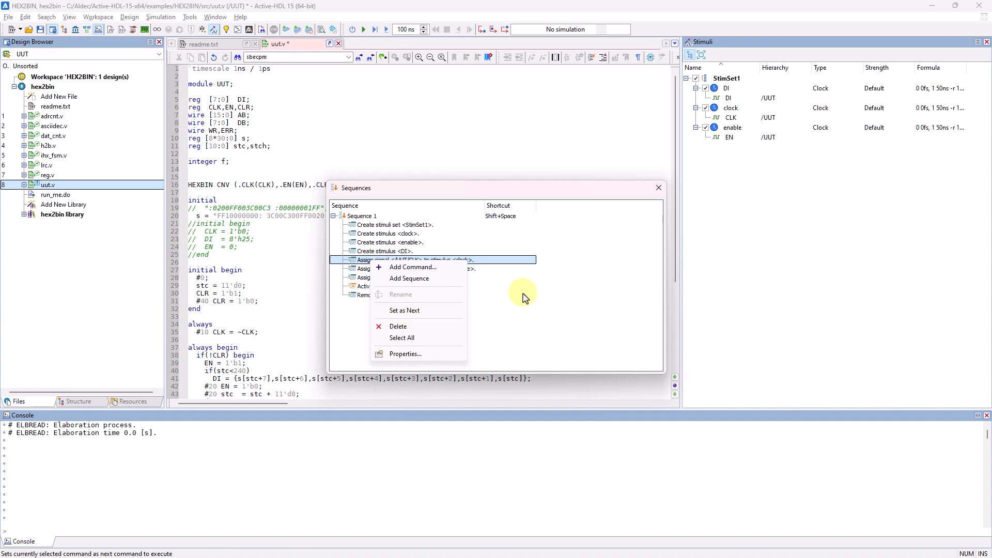
click(556, 273)
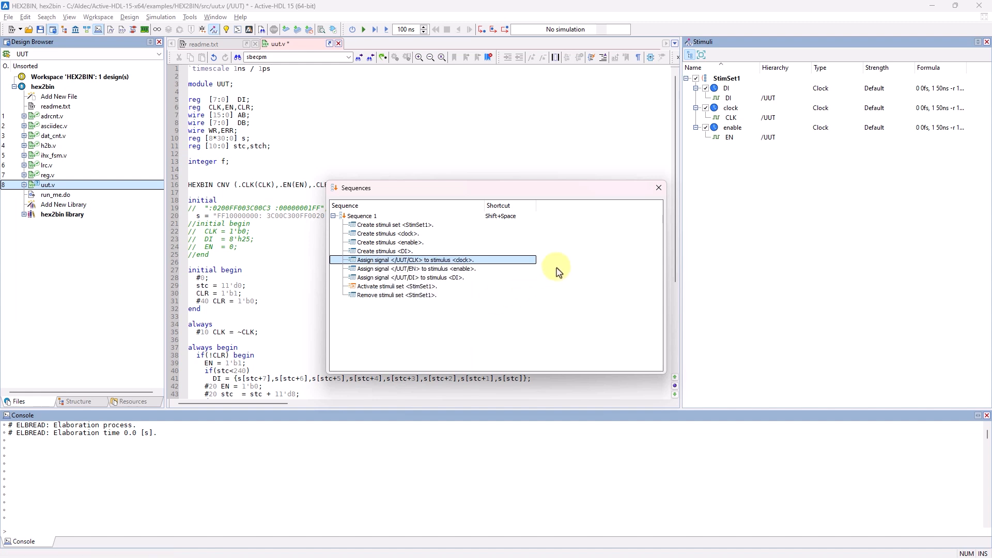
click(420, 288)
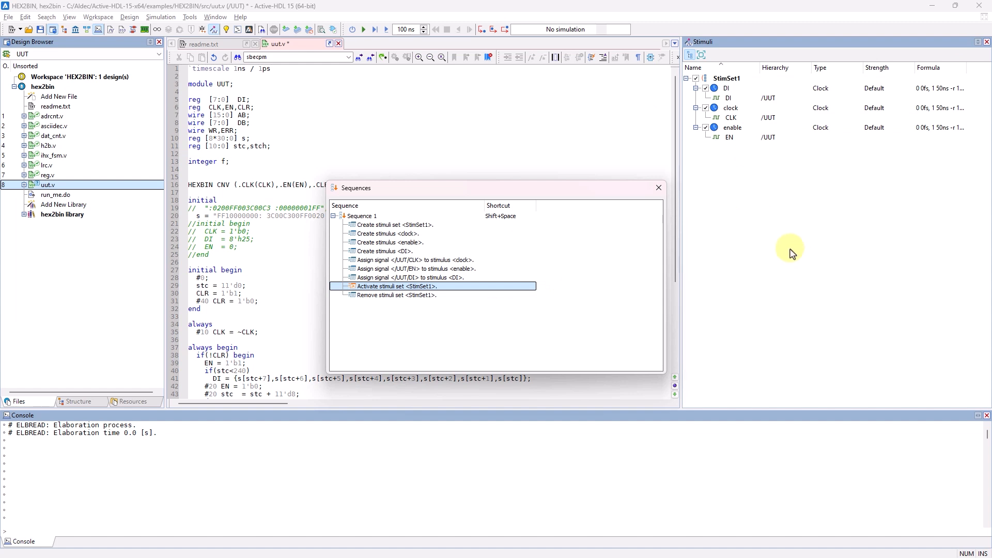
Step: Set the period of the clock stimulus in StimSet1 to 20 ns
right_click(749, 109)
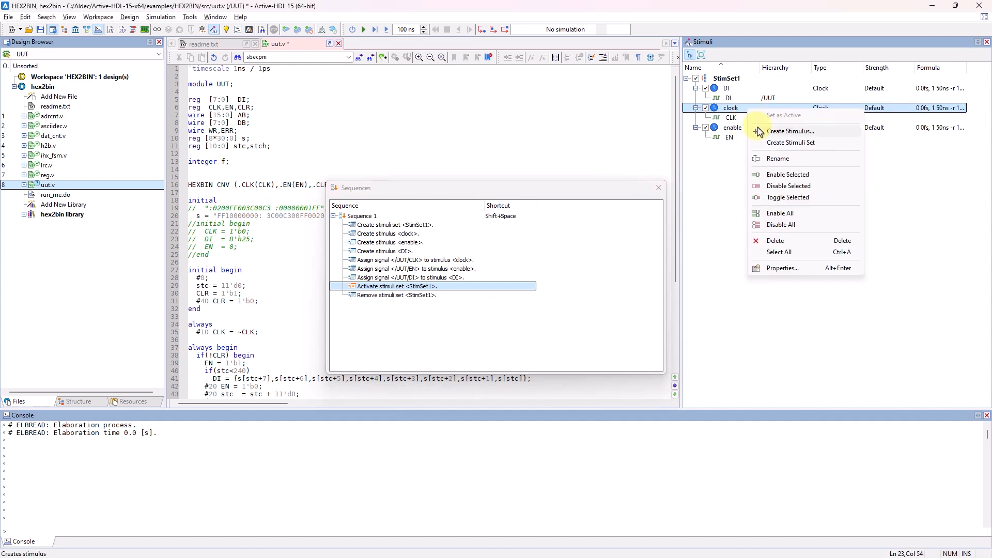
click(775, 268)
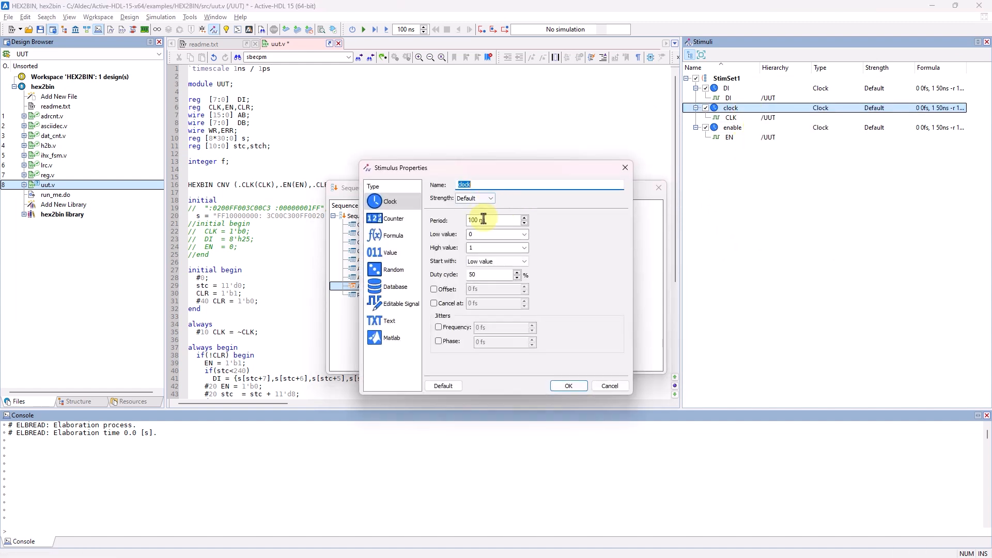
click(483, 220)
text(2)
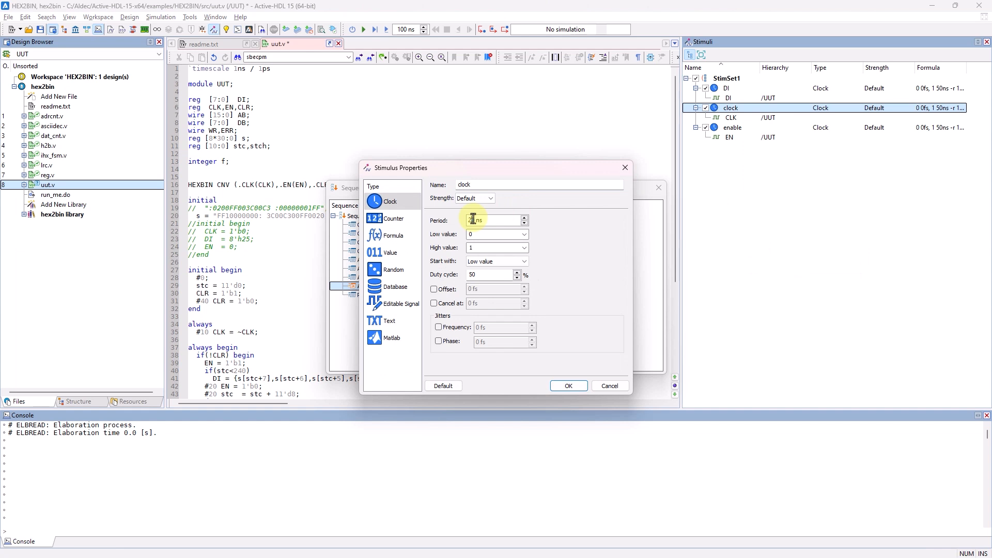
text(0)
click(569, 386)
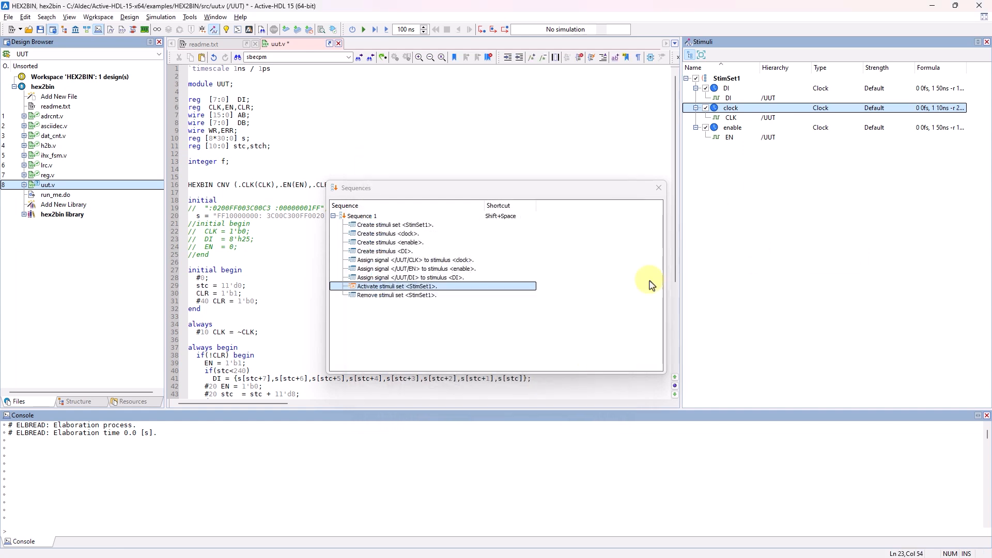
Step: Change the enable stimulus in StimSet1 to the Value type with Deposit strength and a value of 0
click(752, 130)
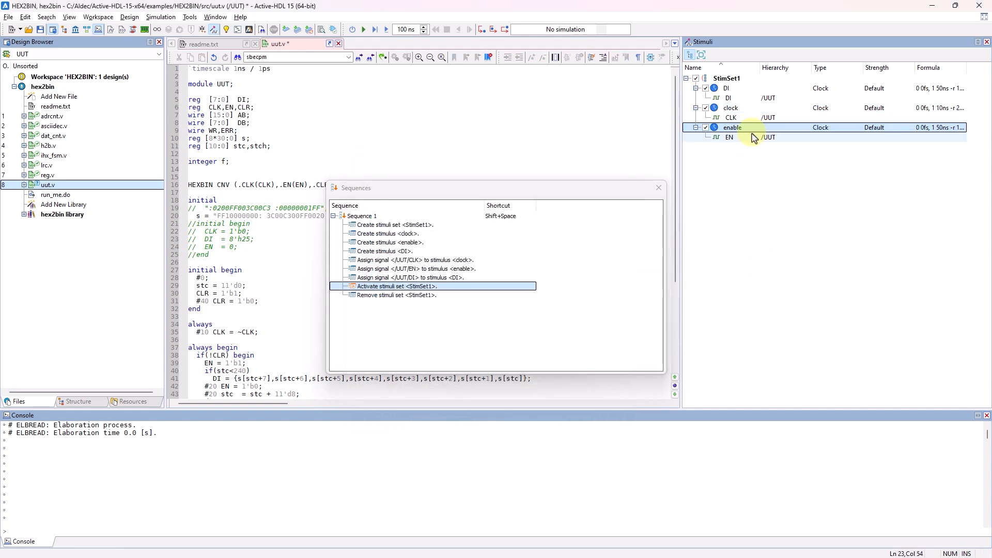
double_click(753, 136)
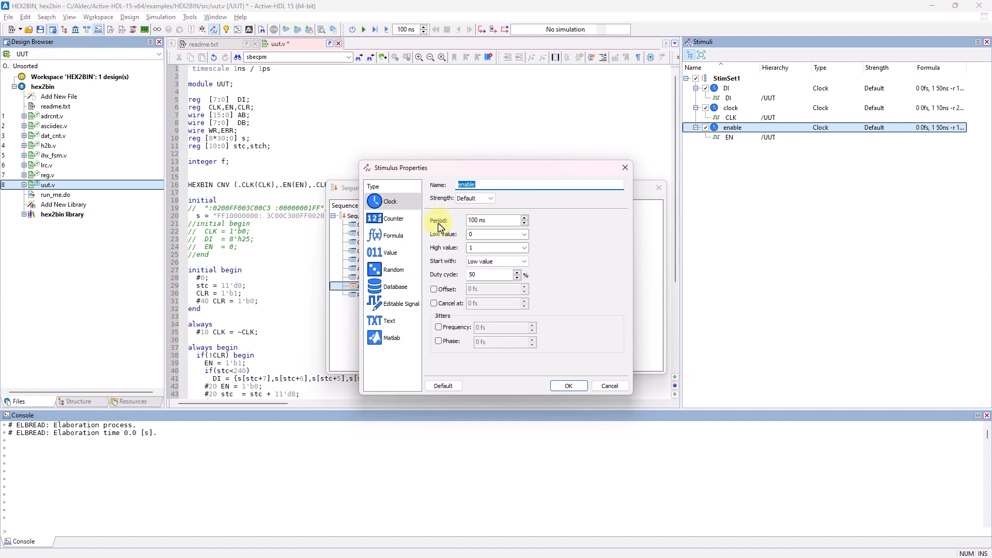
click(396, 257)
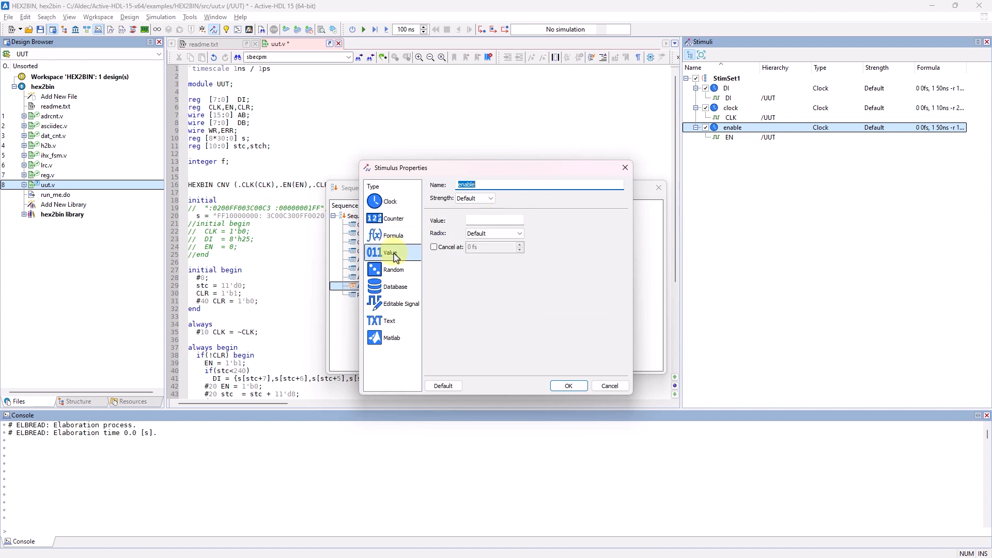
click(473, 199)
click(474, 215)
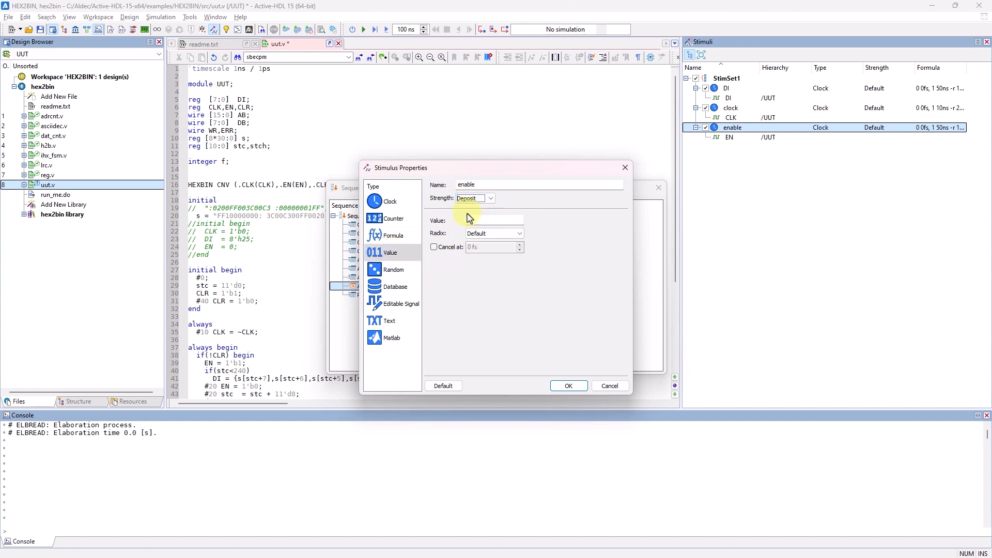
click(473, 220)
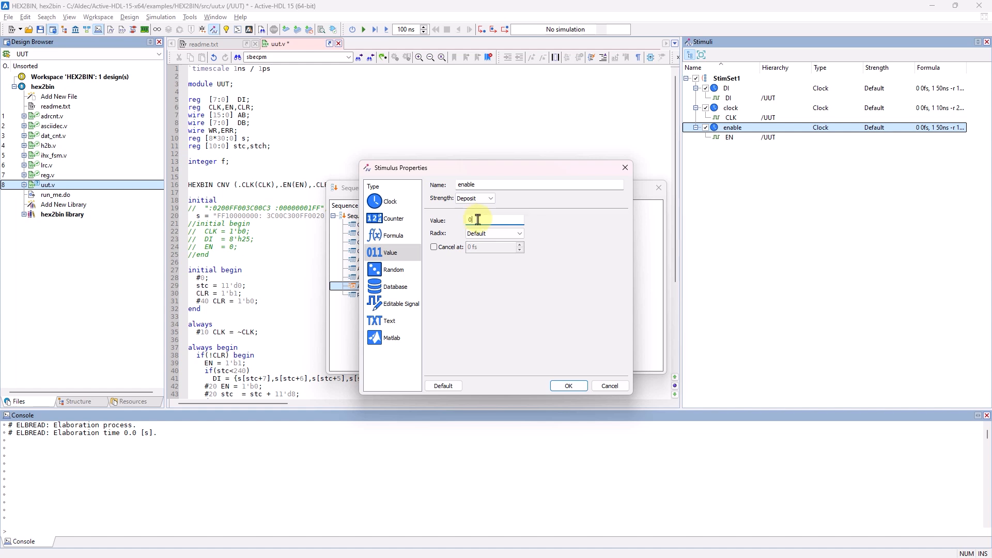
click(569, 386)
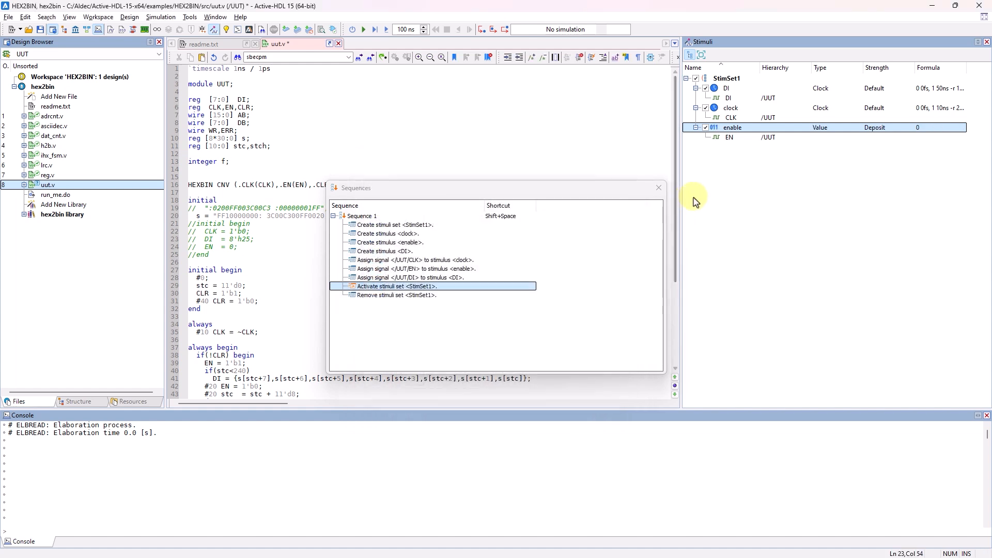
Step: Change the DI stimulus in StimSet1 to the Value type with Deposit strength, value 25 and Hexadecimal radix
click(744, 88)
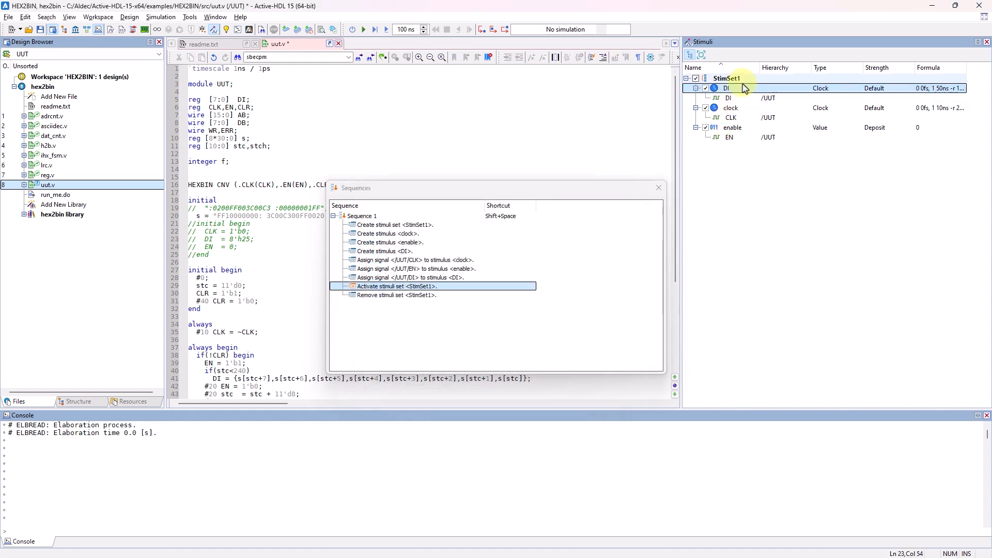
double_click(744, 88)
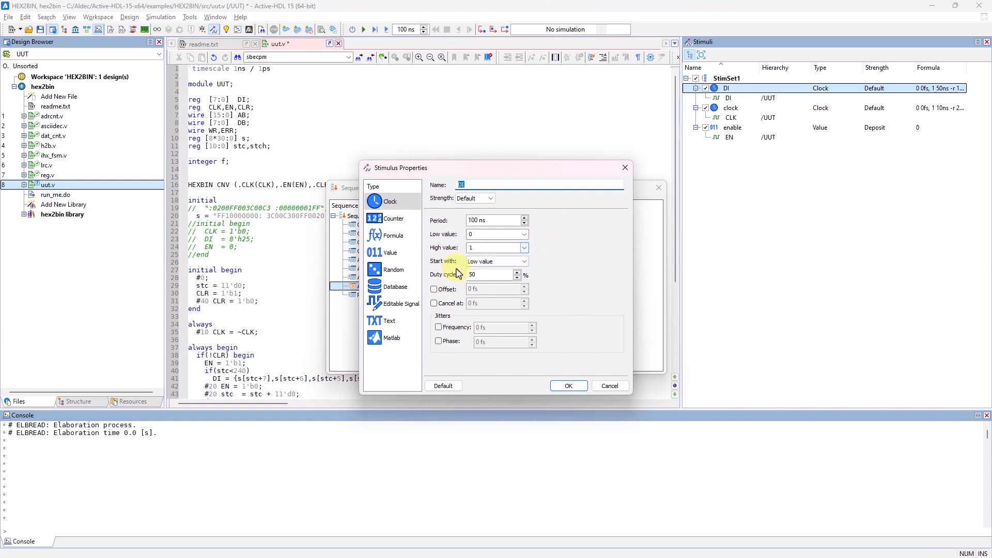
click(382, 253)
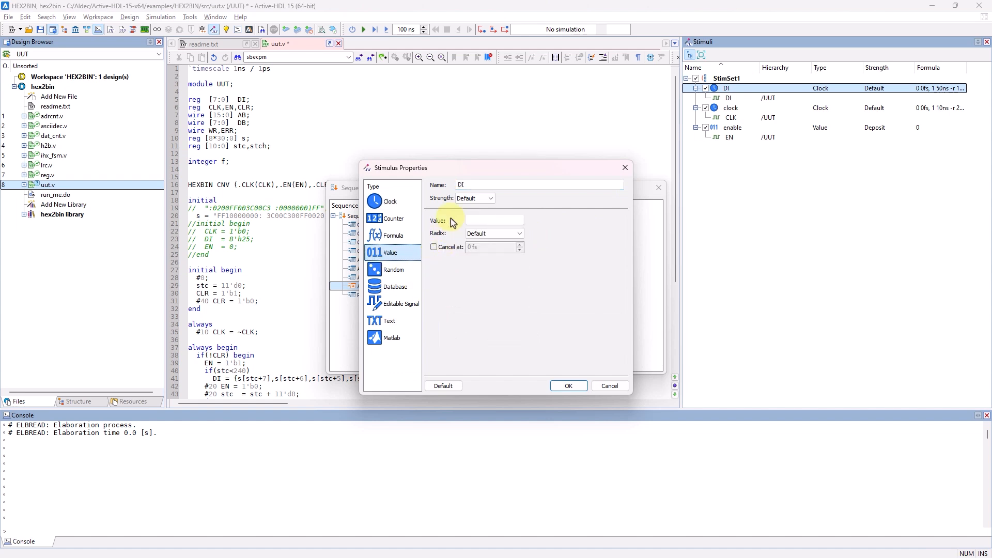
click(466, 199)
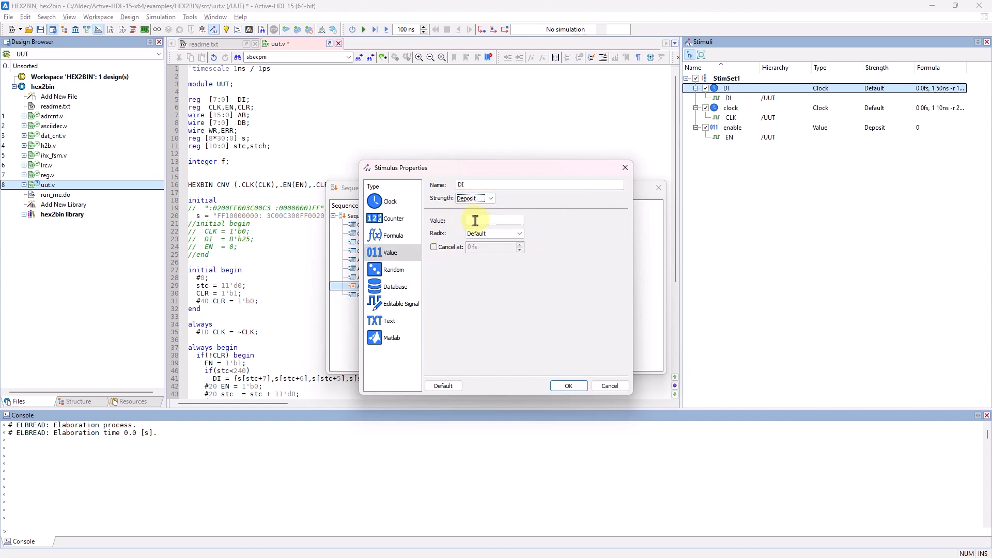
click(474, 221)
text(25)
click(494, 233)
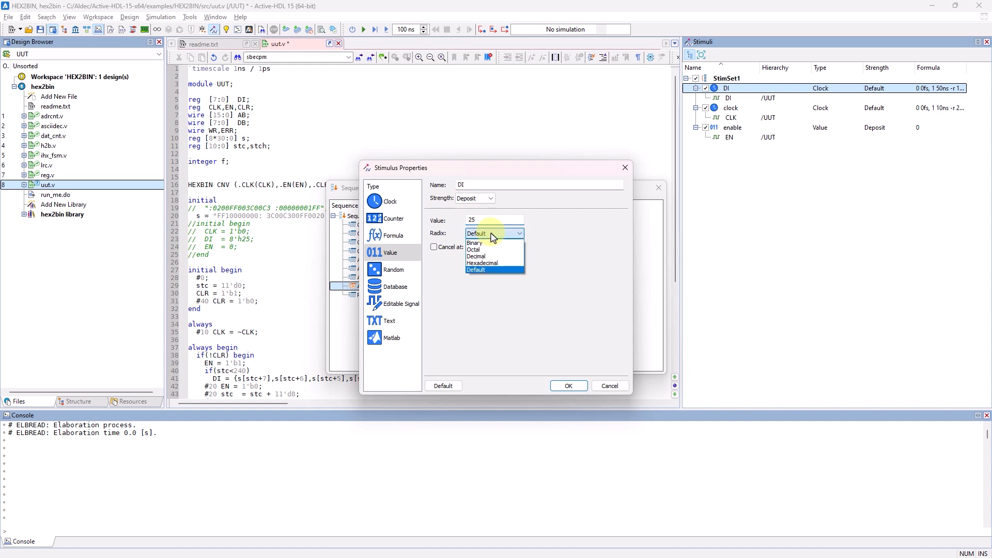
click(501, 264)
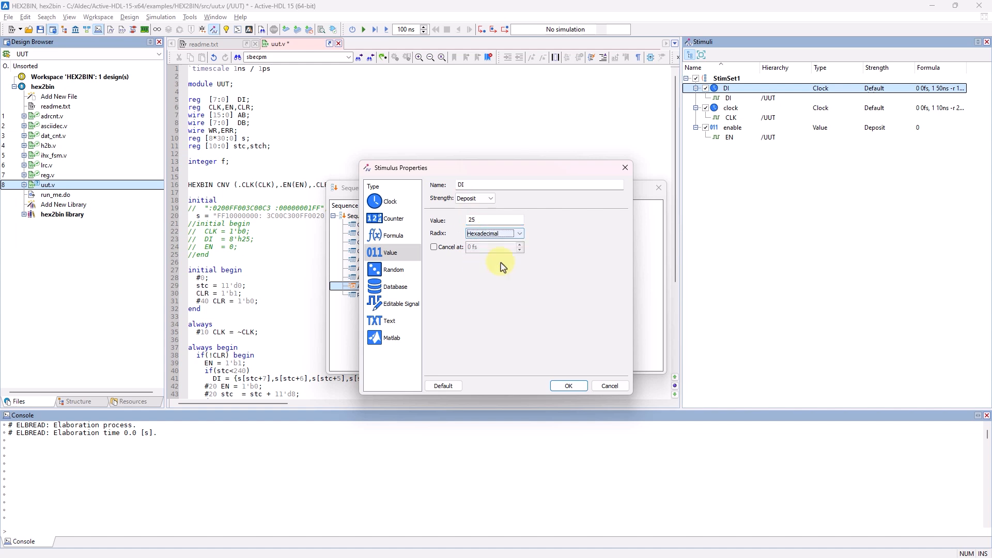
click(568, 385)
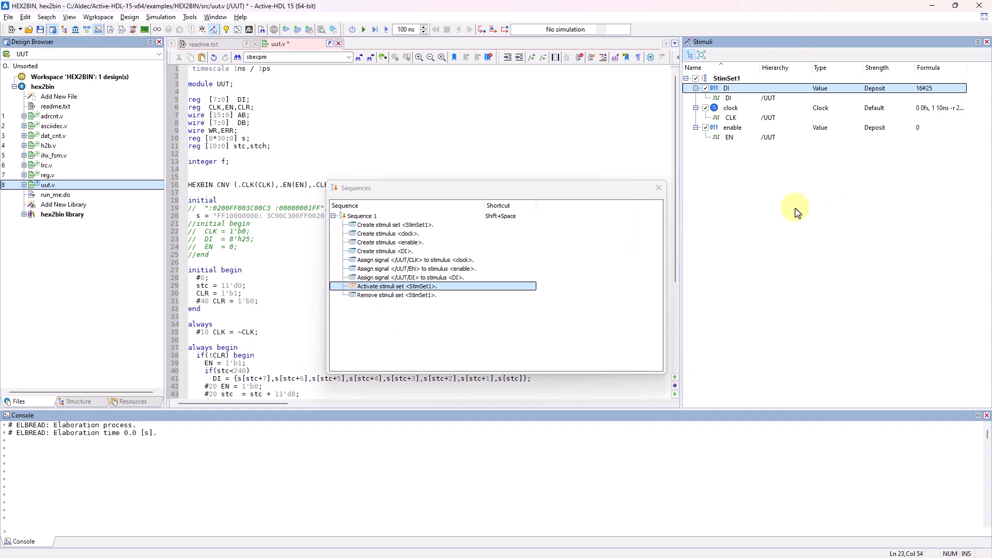
Step: Save uut.v, and comment out the run -all line in run_me.do and save that macro
click(430, 129)
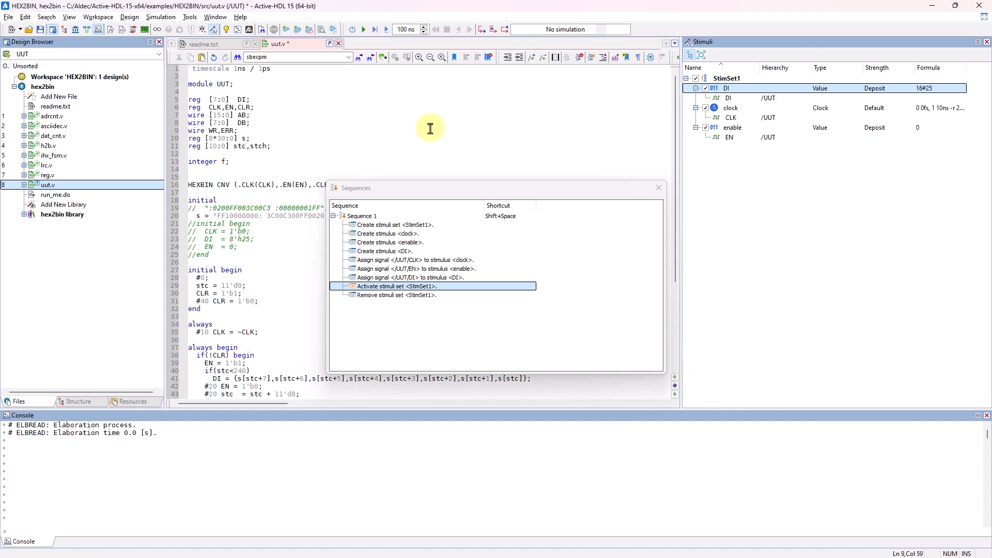
key(ctrl+s)
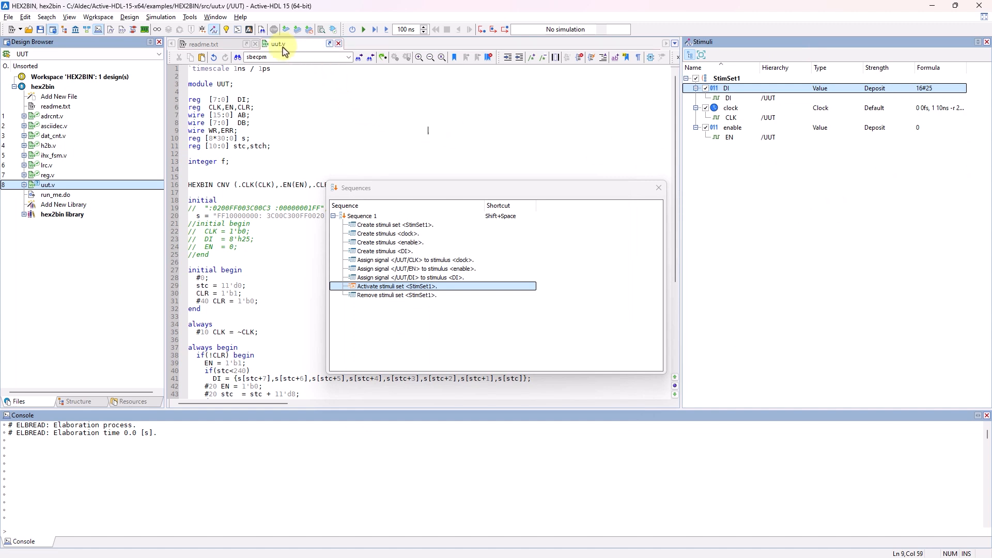
double_click(63, 197)
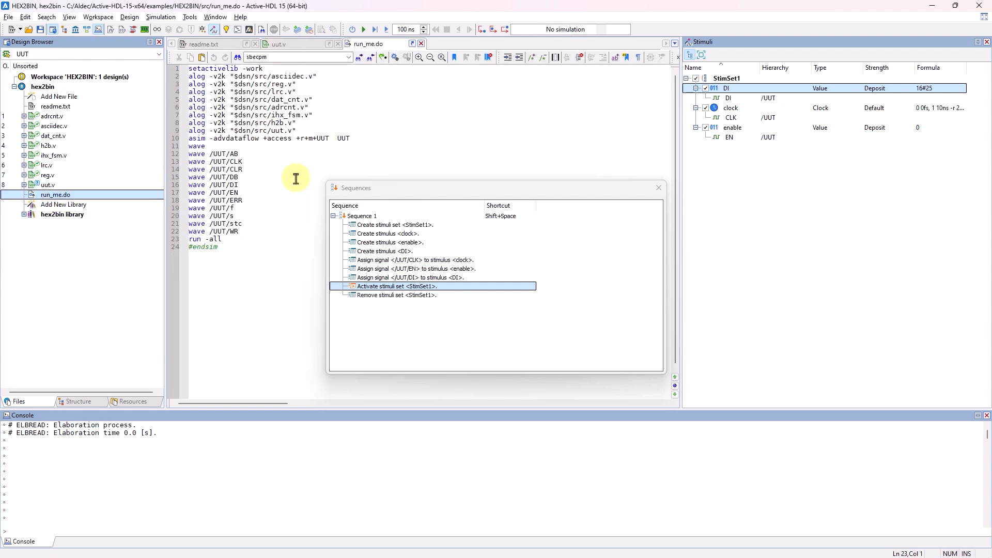
drag(228, 241, 188, 237)
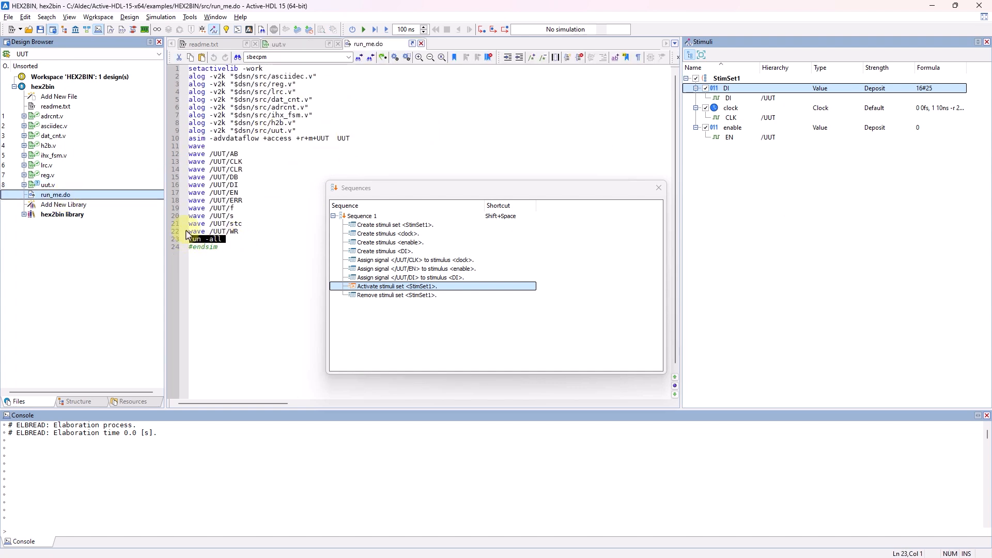
key(ctrl+k)
key(ctrl+s)
click(401, 116)
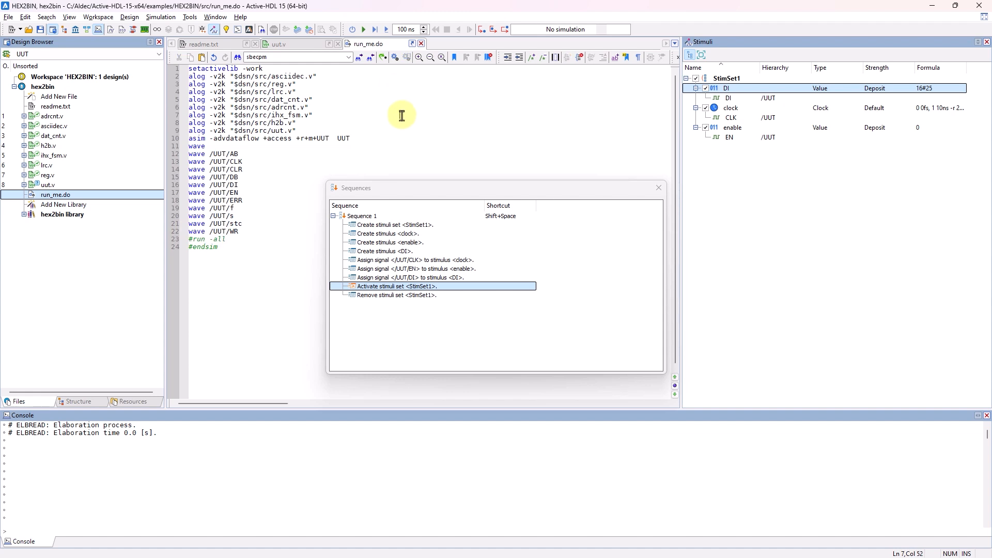
Step: Execute run_me.do, run the simulation with StimSet1 activated, and end it with the stimuli set removed through the sequence
click(394, 63)
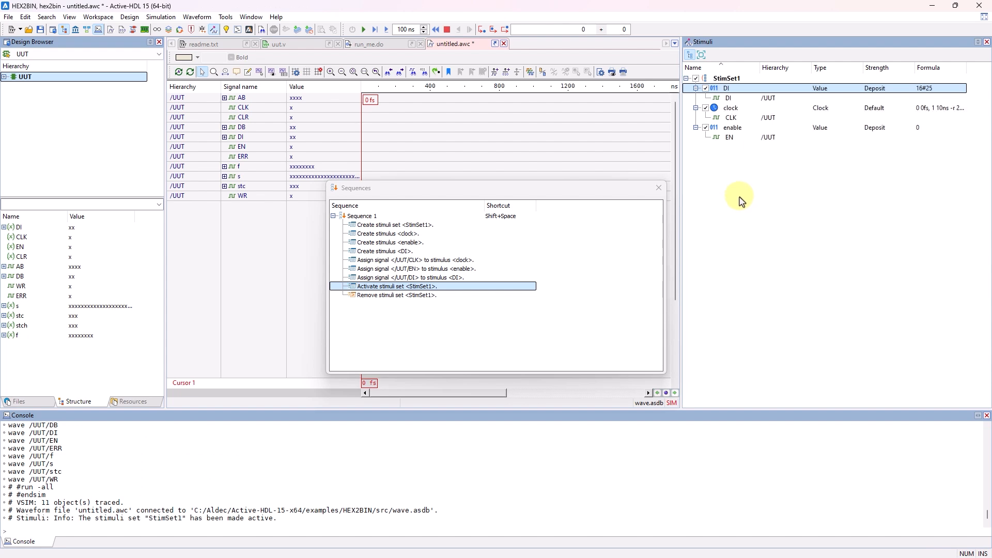
click(364, 29)
drag(434, 193, 441, 239)
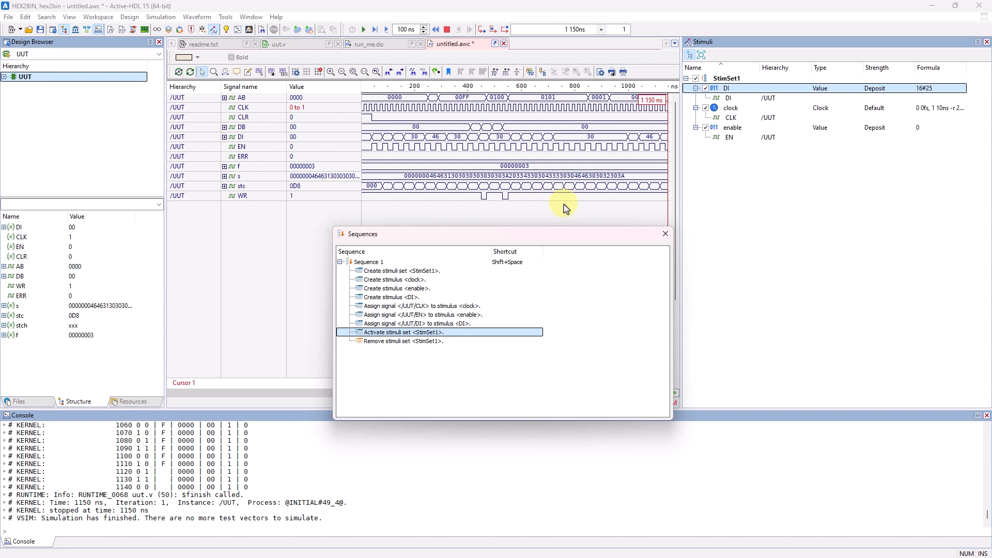
click(449, 31)
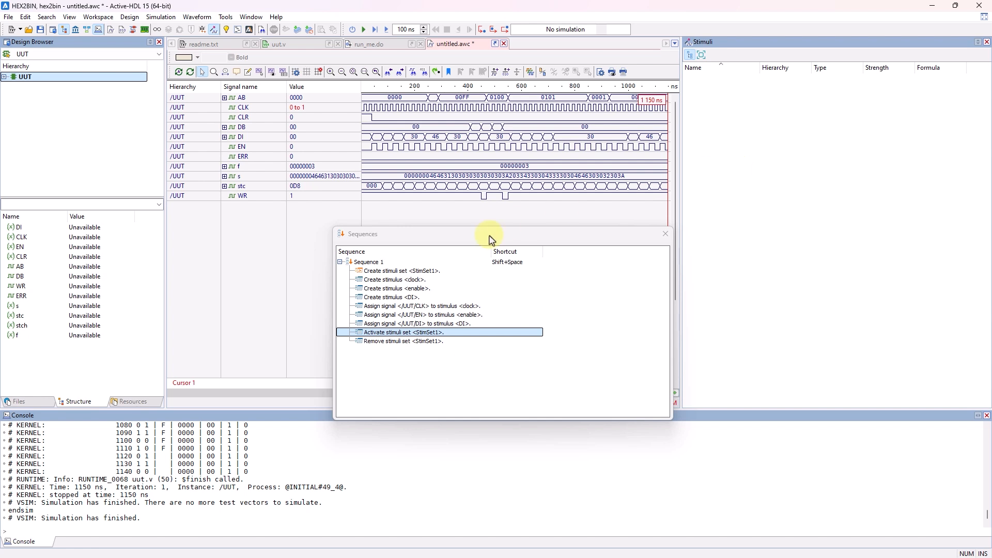
Step: Export the stimuli and sequences to an XML file named seq in the src folder
click(8, 17)
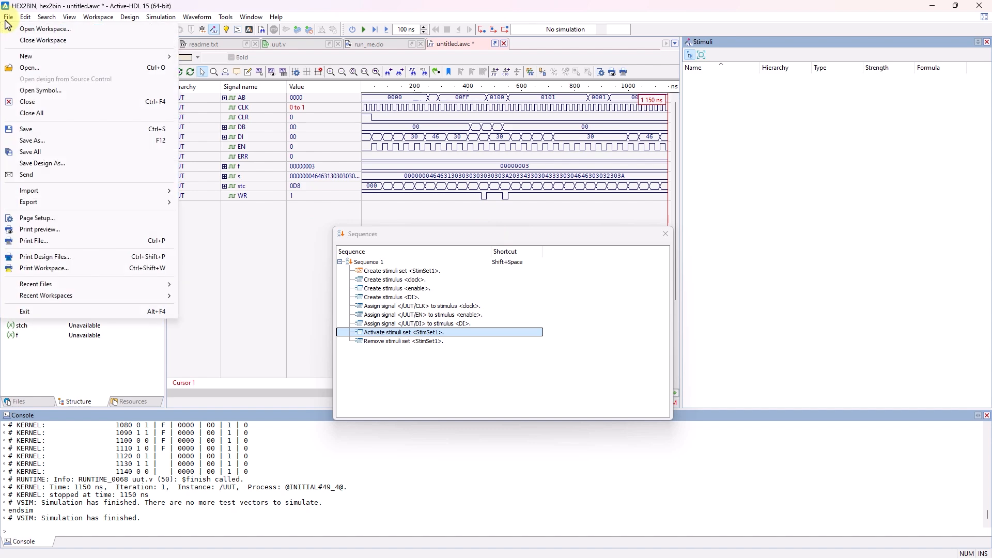
mouse_move(39, 203)
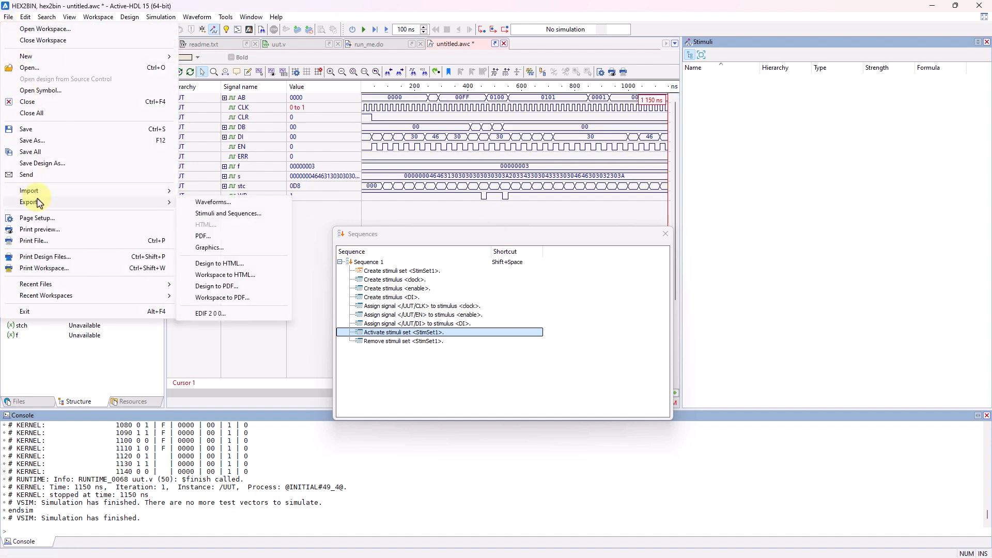
click(217, 213)
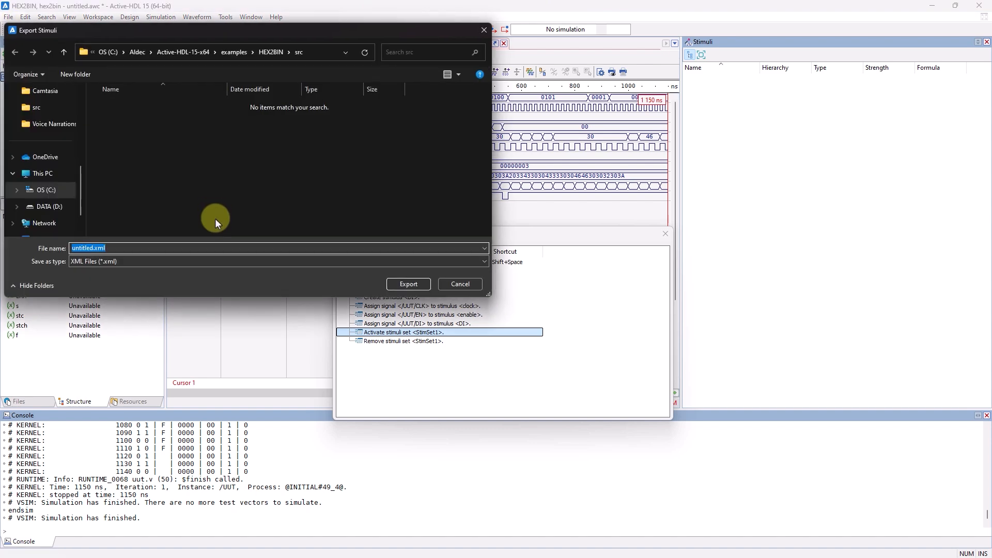
text(seq)
click(408, 284)
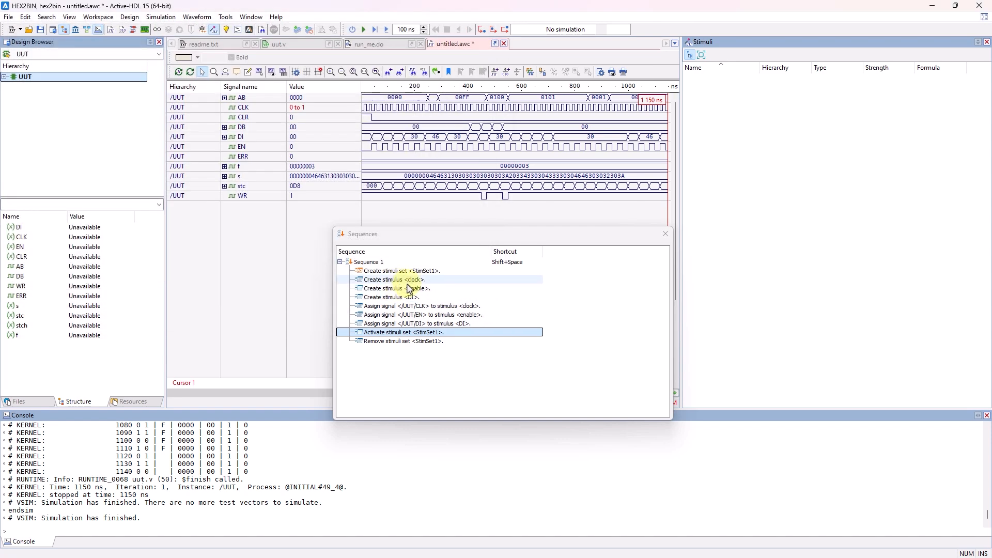
Step: Delete Sequence 1 together with all its commands from the Sequences window
click(428, 262)
right_click(429, 262)
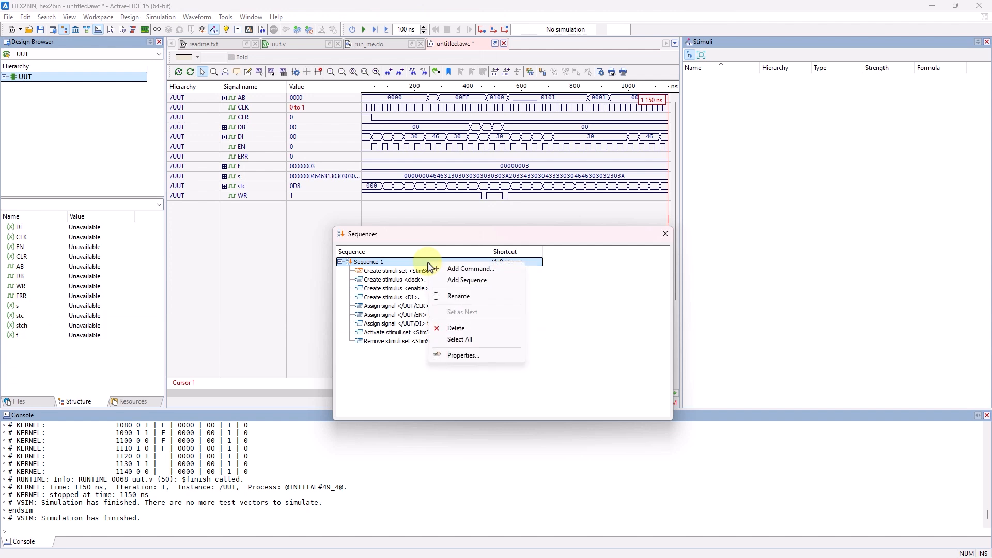
click(462, 340)
key(Delete)
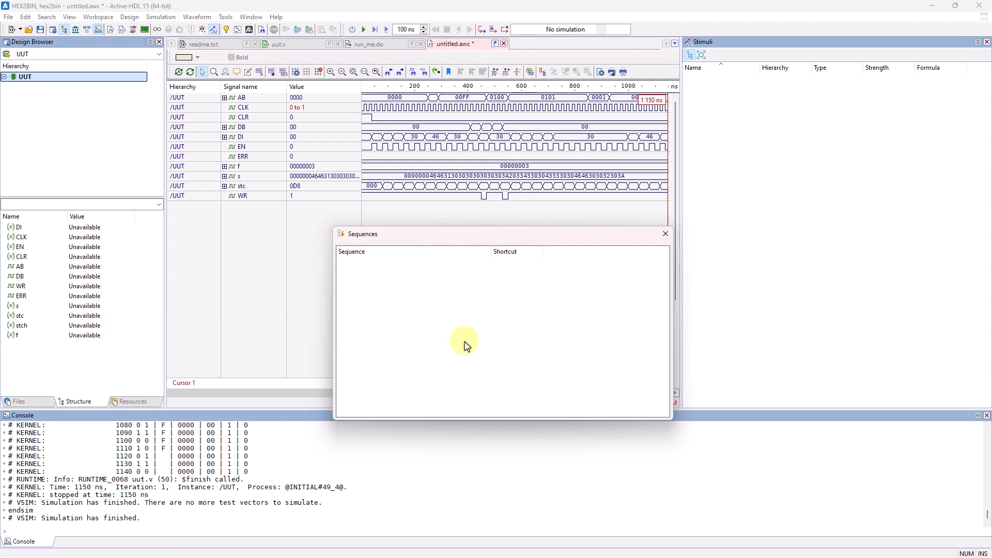
Step: Import the stimuli and sequences from seq.xml in the src folder
click(198, 120)
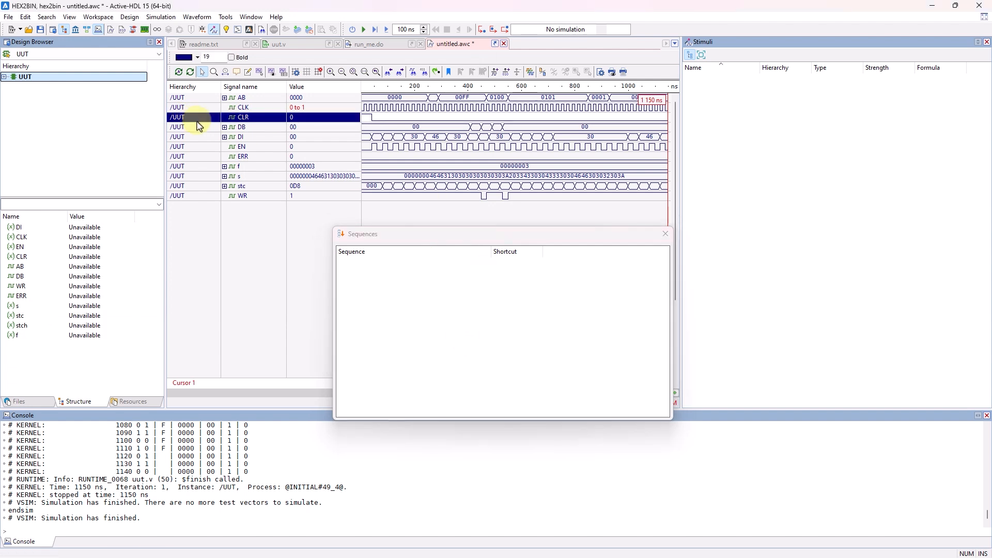
click(9, 17)
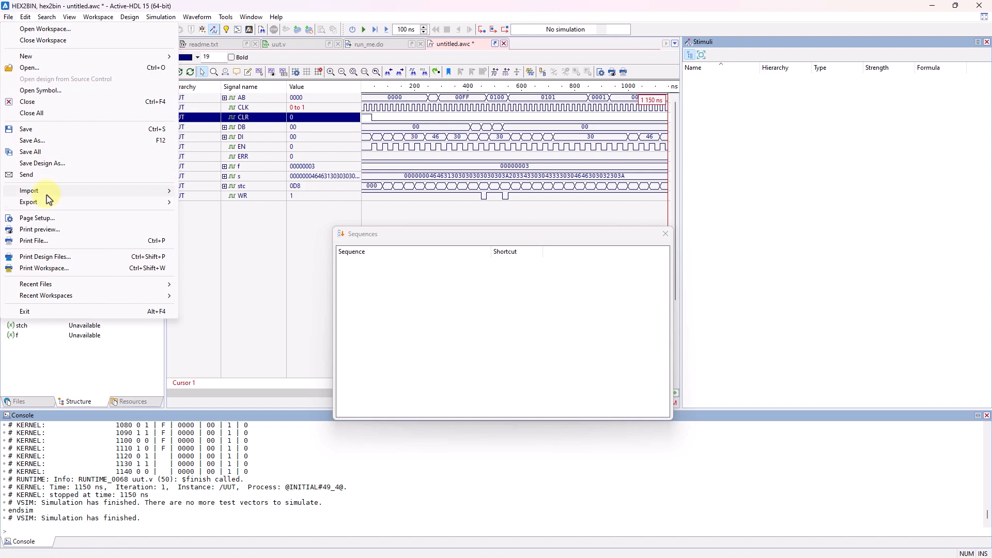
mouse_move(48, 193)
click(223, 194)
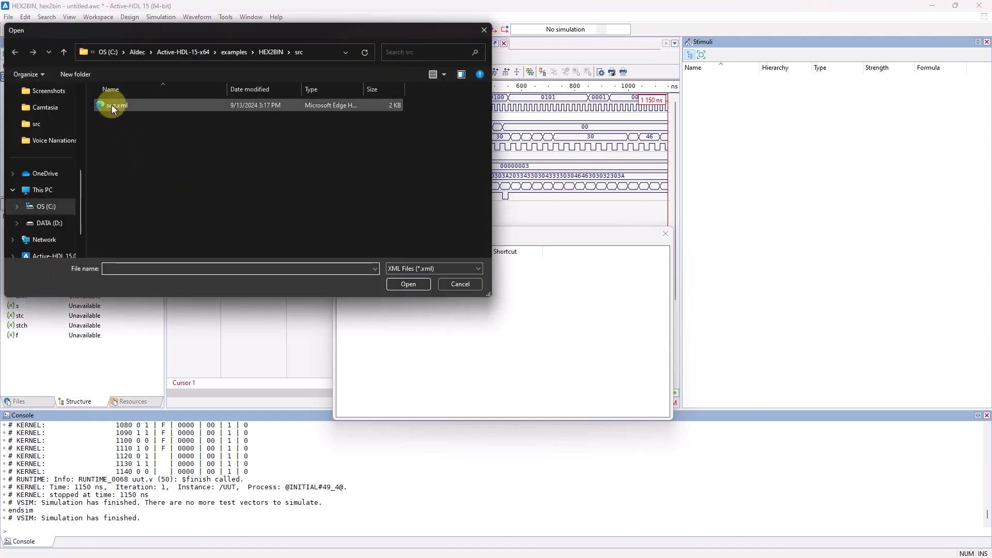
click(110, 103)
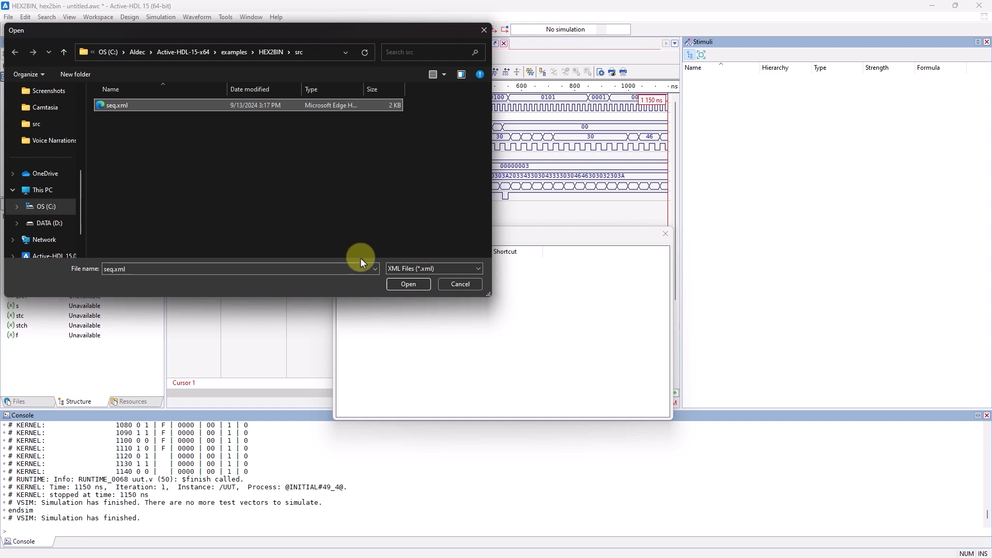
click(397, 288)
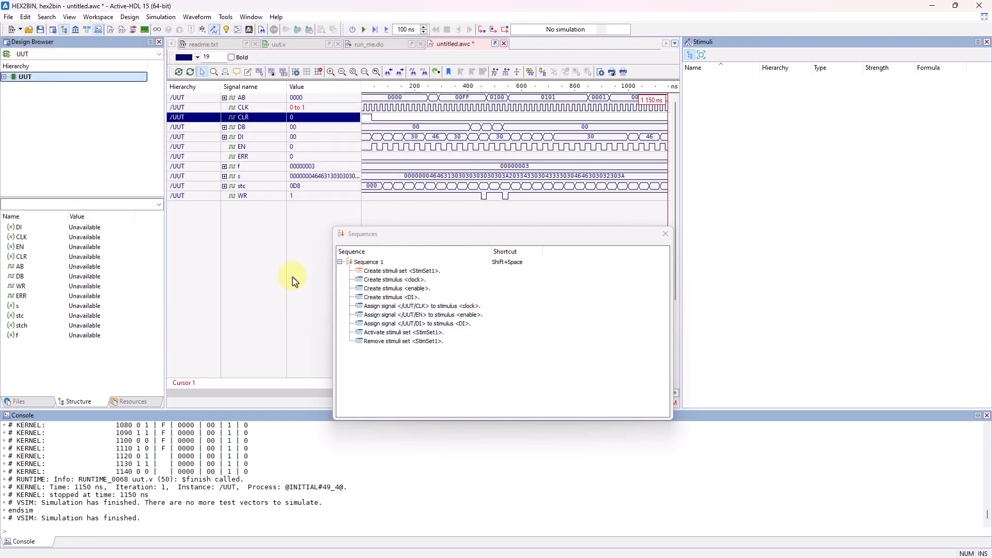
Step: Clear the name of the imported Sequence 1, and close and reopen the Sequences window
click(408, 263)
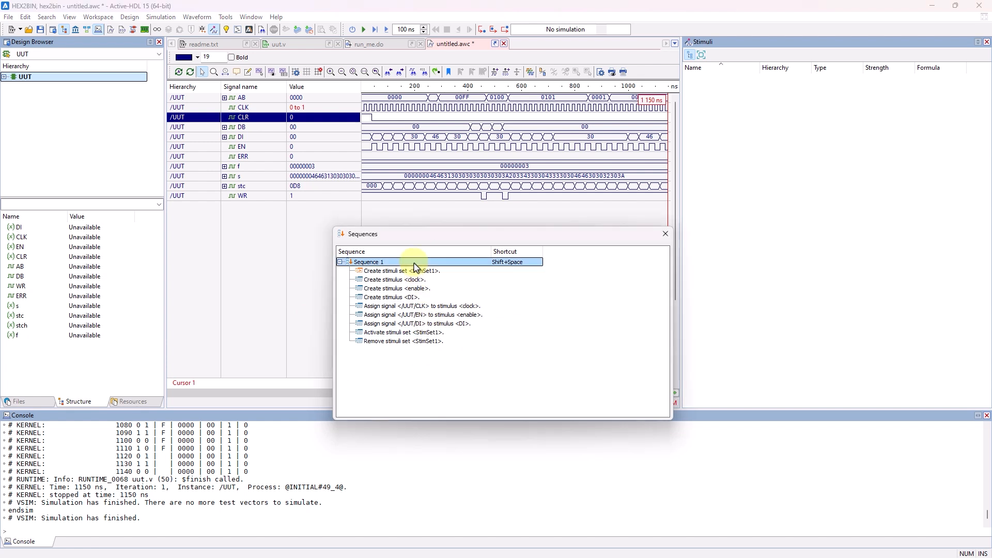
key(BackSpace)
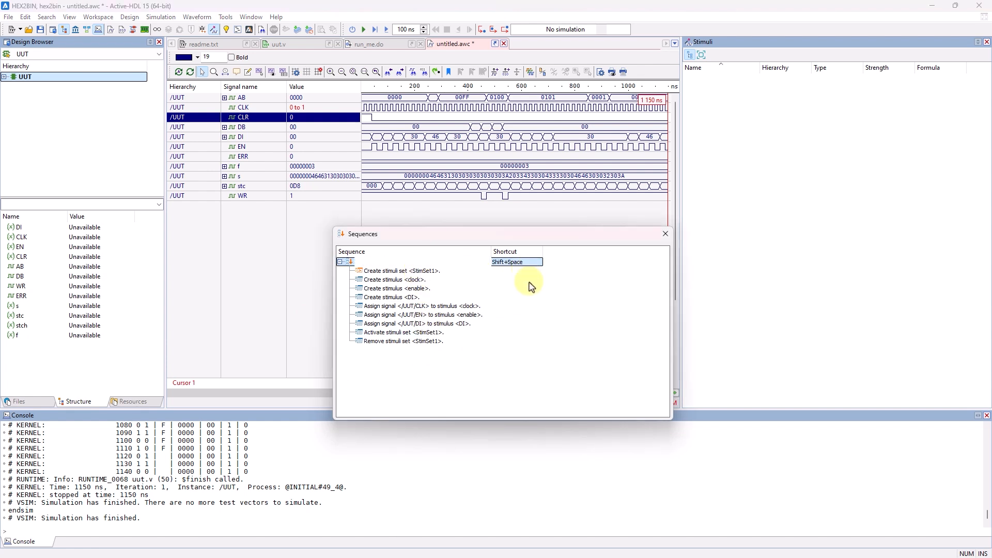
key(Escape)
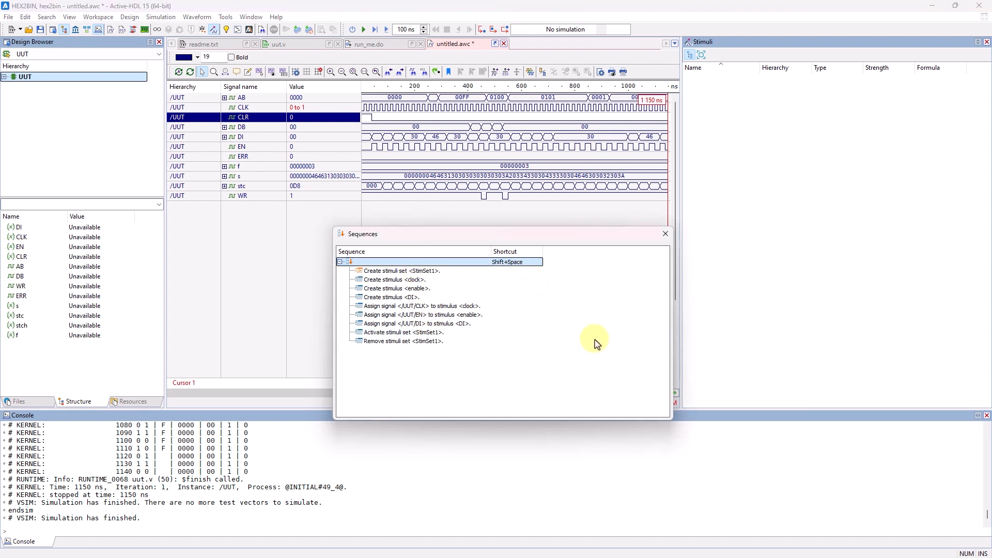
key(Escape)
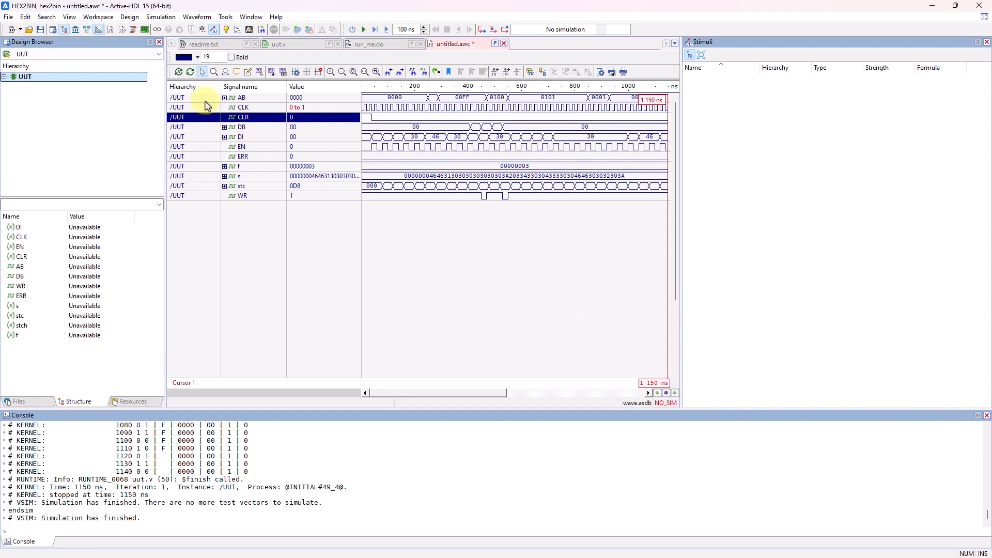
click(225, 16)
click(239, 69)
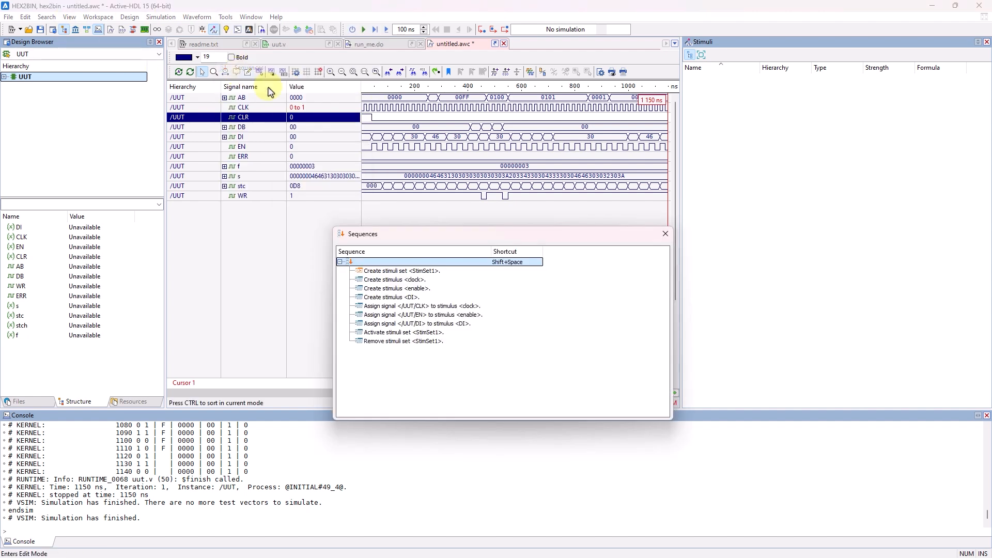